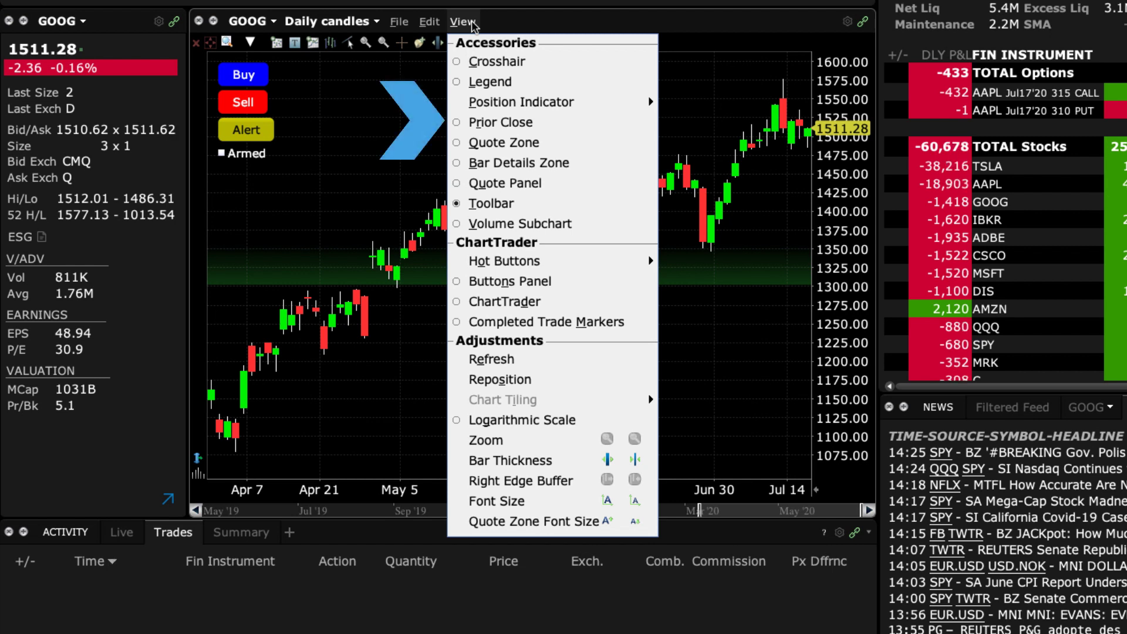
Show the Prior Close line and the Quote Zone on the GOOG daily candles chart.
left_click(499, 122)
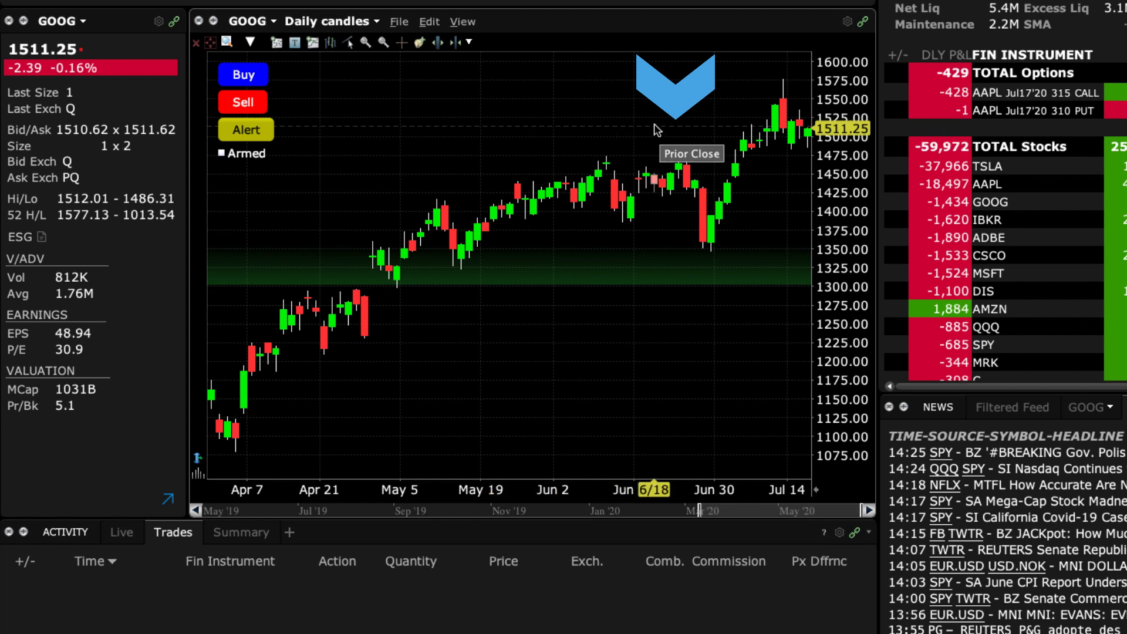
left_click(467, 22)
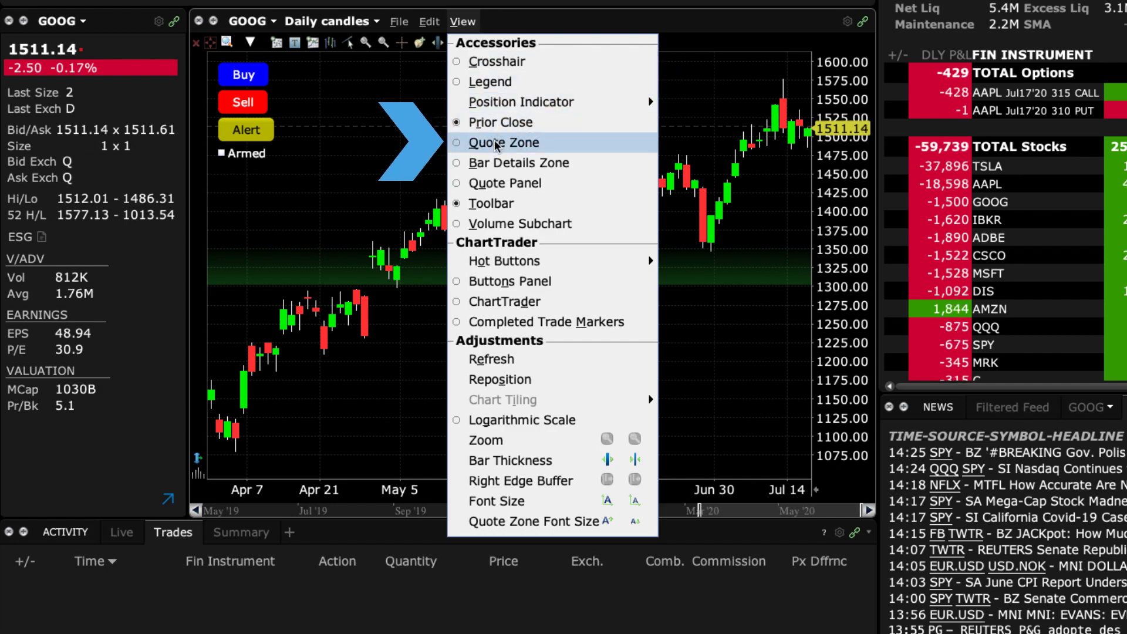
left_click(551, 143)
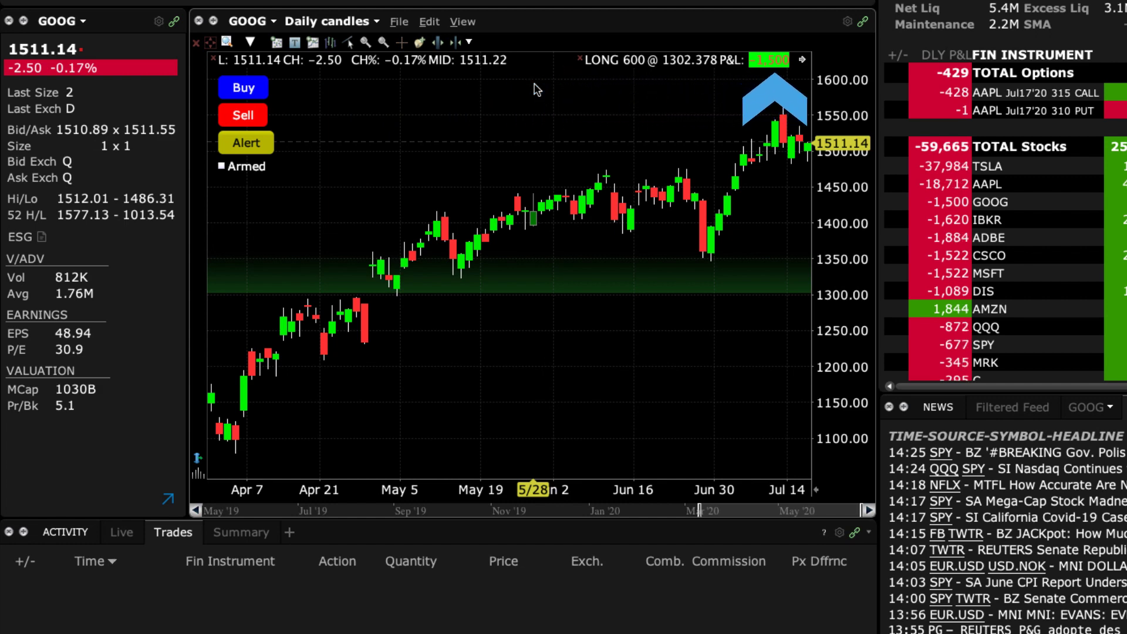
left_click(463, 21)
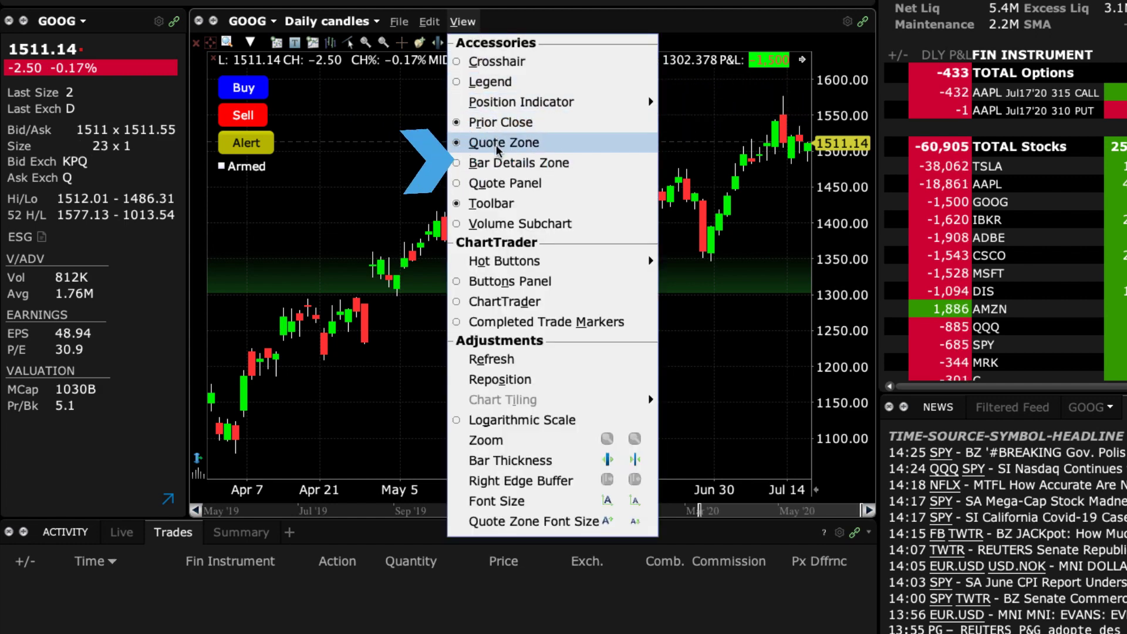
left_click(497, 146)
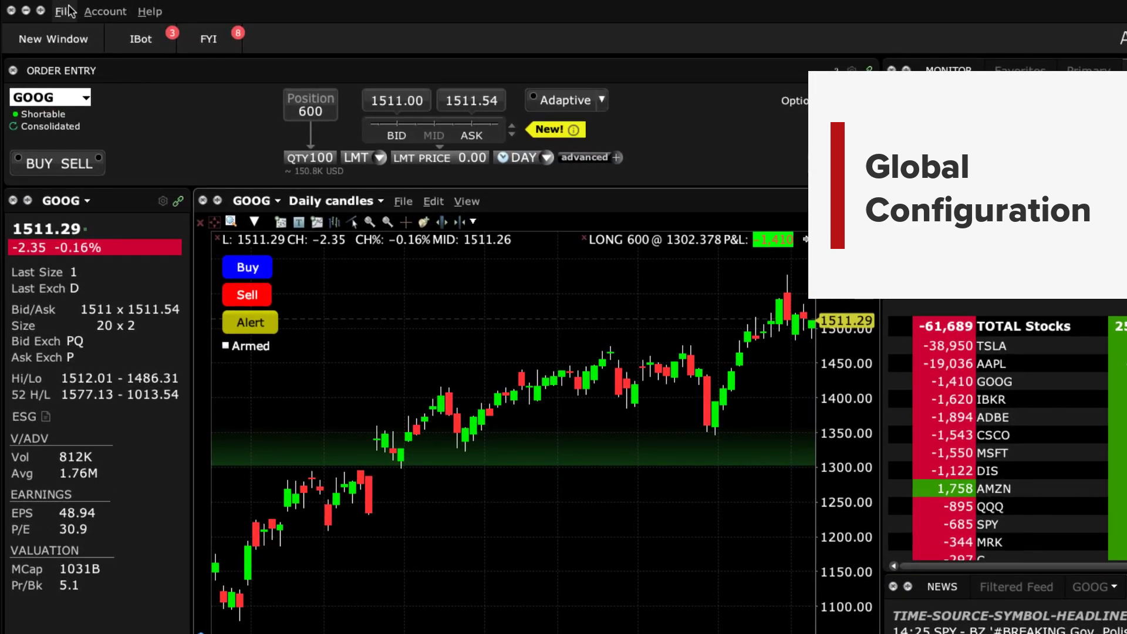
Open the Global Configuration and go to the Settings page for Charts.
left_click(68, 12)
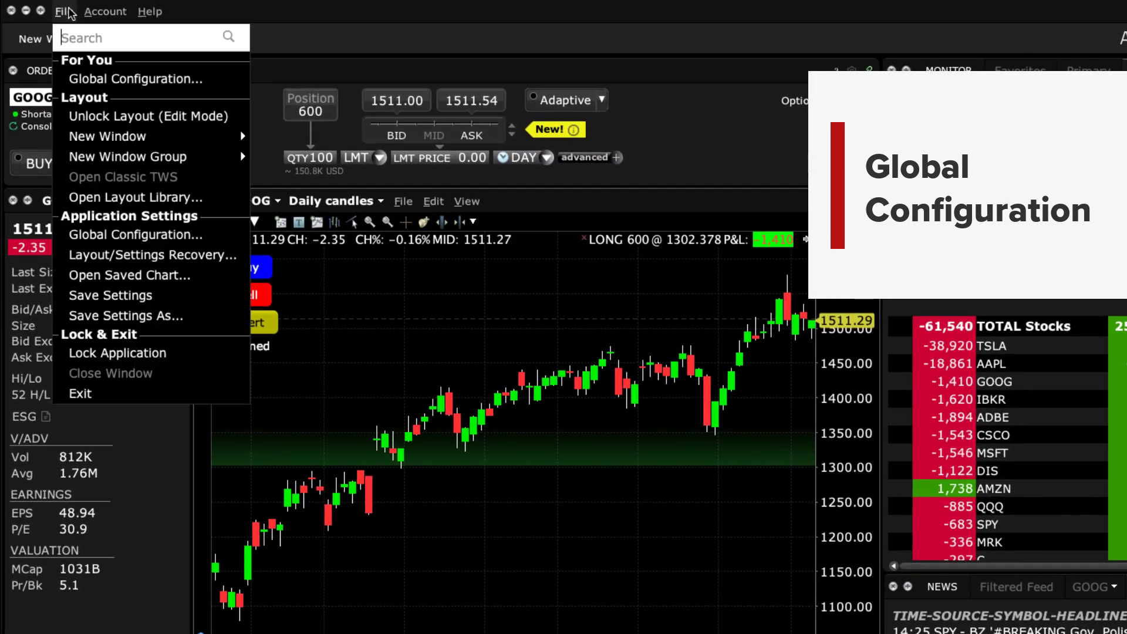
left_click(149, 76)
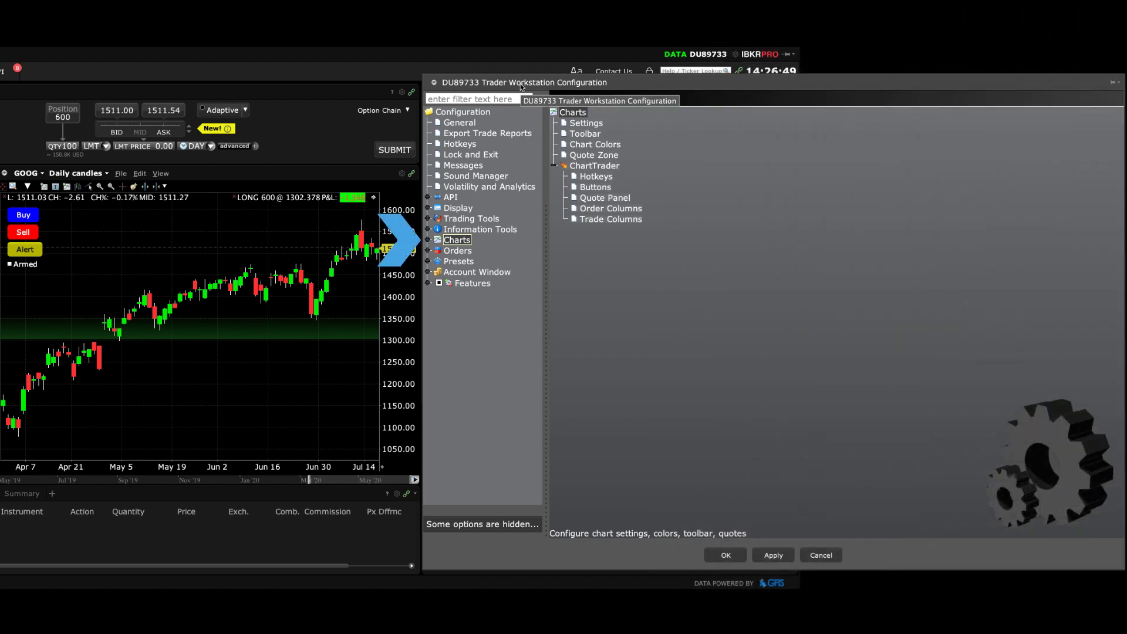
left_click(433, 241)
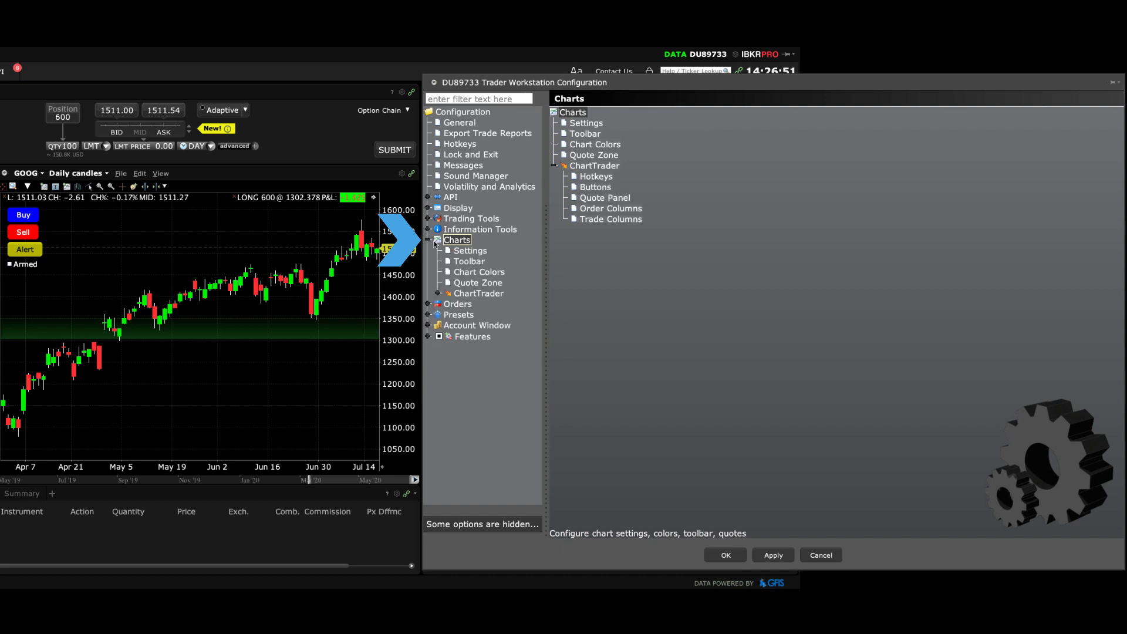
left_click(485, 254)
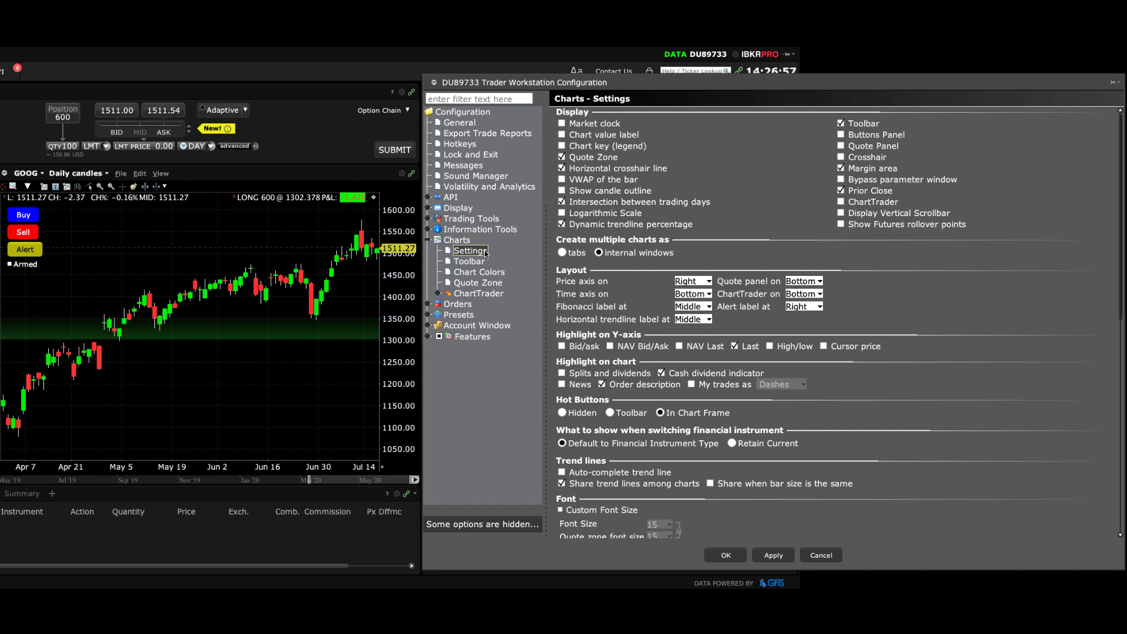
Review the Charts configuration pages for Toolbar, Chart Colors, Quote Zone and ChartTrader, and read through the full Settings page.
left_click(476, 262)
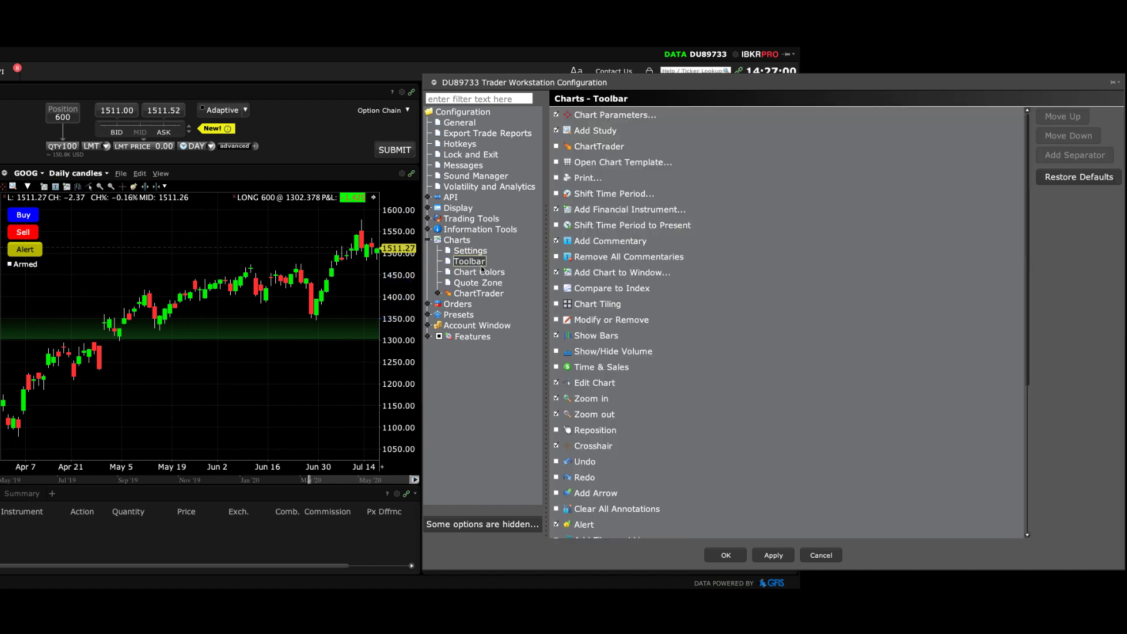
left_click(490, 272)
left_click(500, 284)
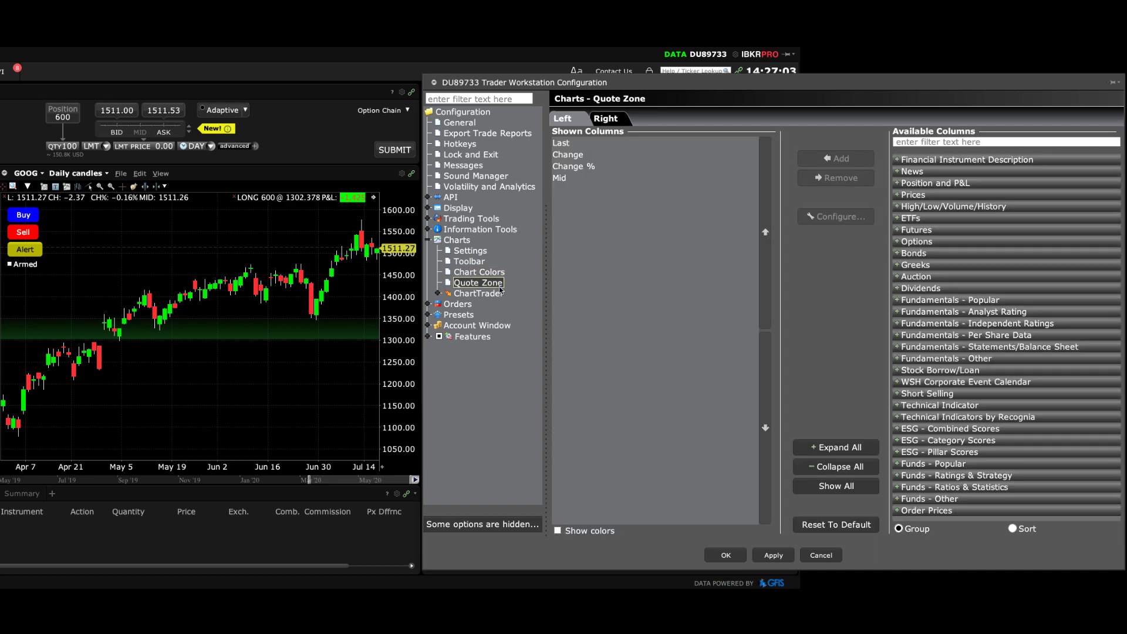
left_click(498, 296)
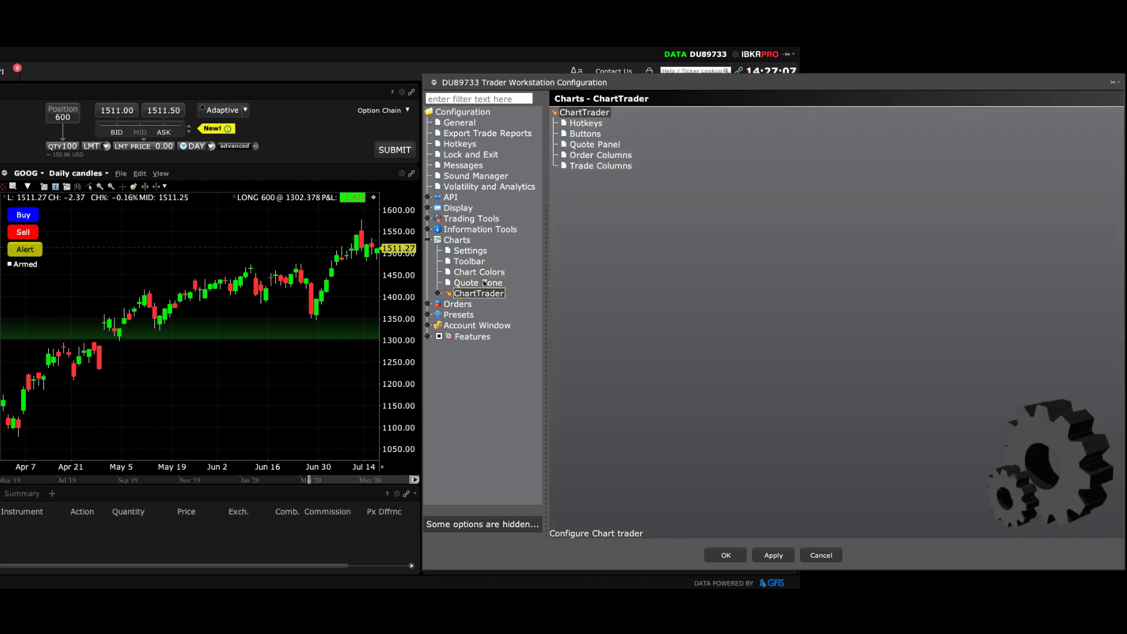
left_click(477, 265)
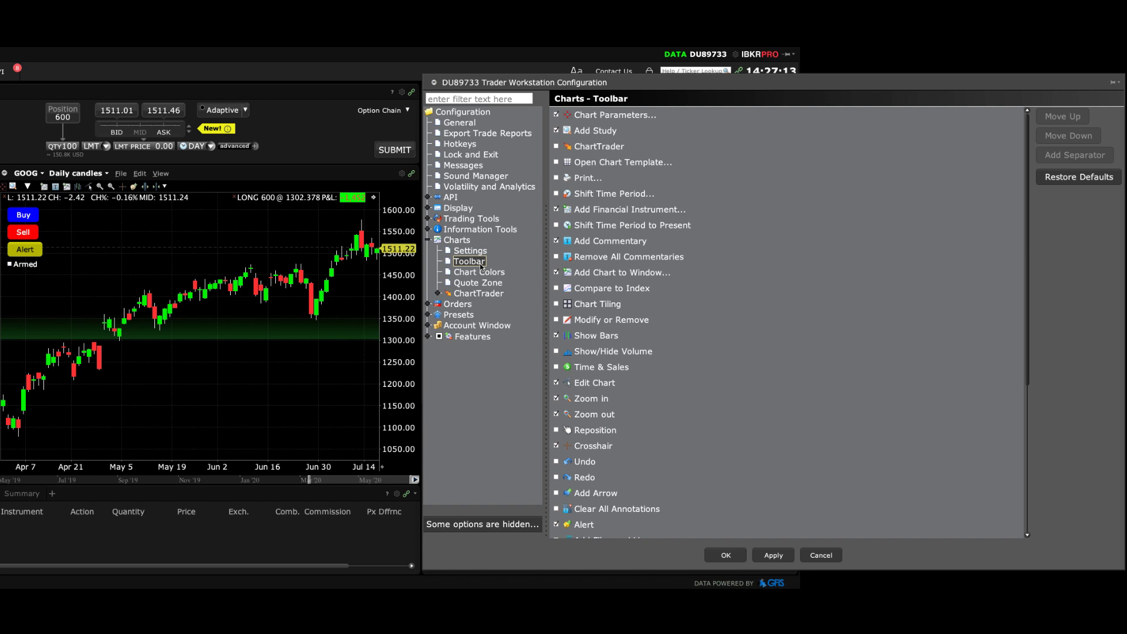
left_click(473, 251)
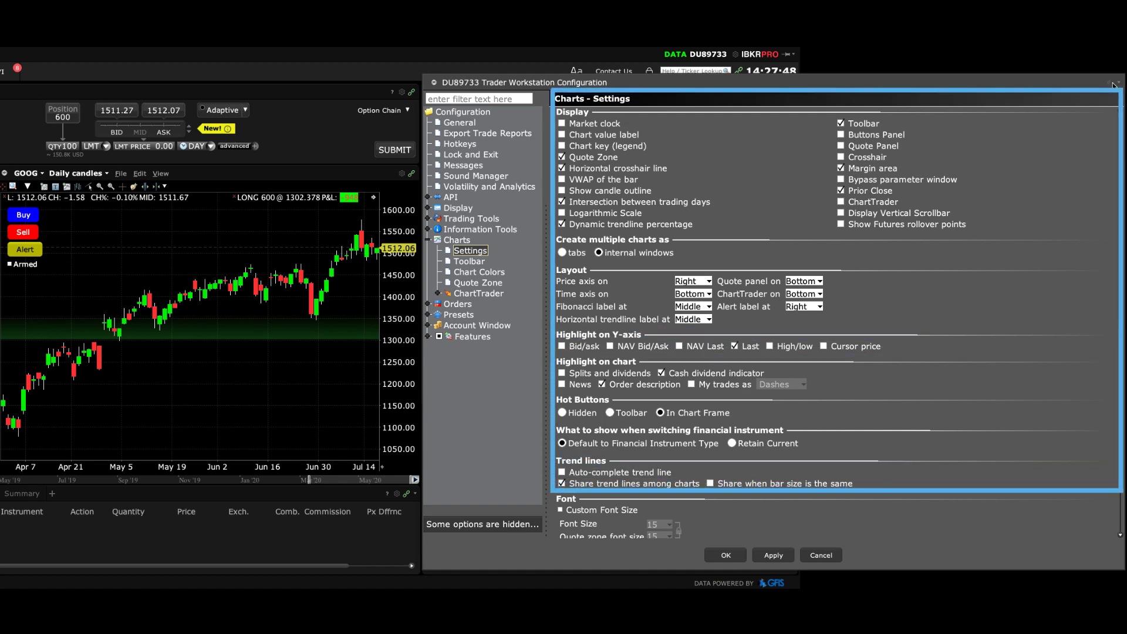
scroll(836, 317, "down", 10)
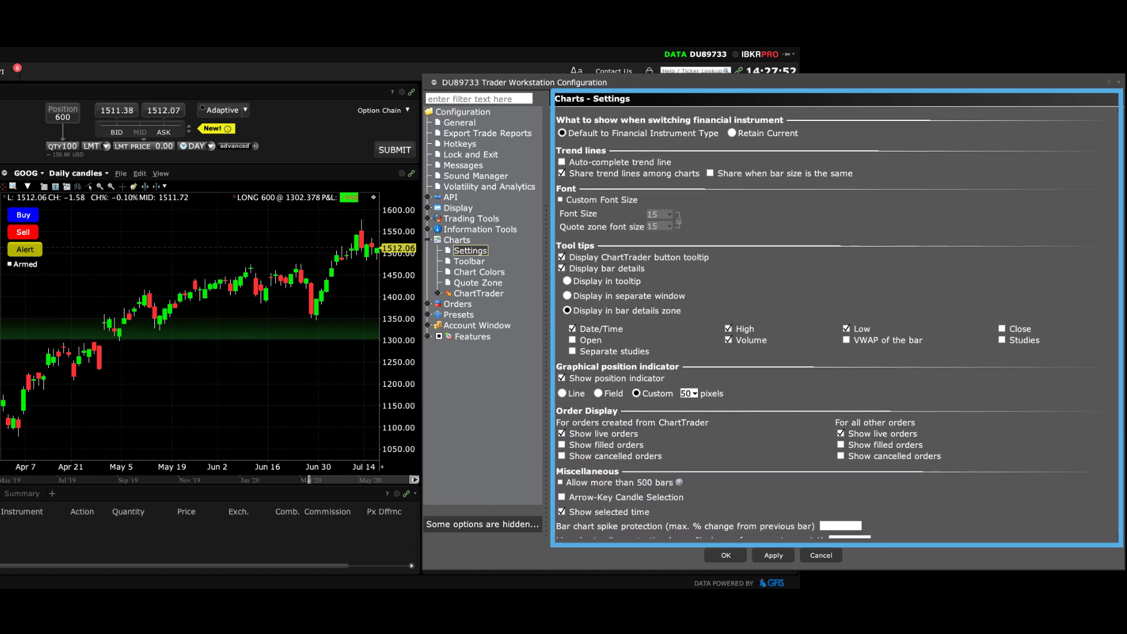
scroll(836, 317, "down", 1)
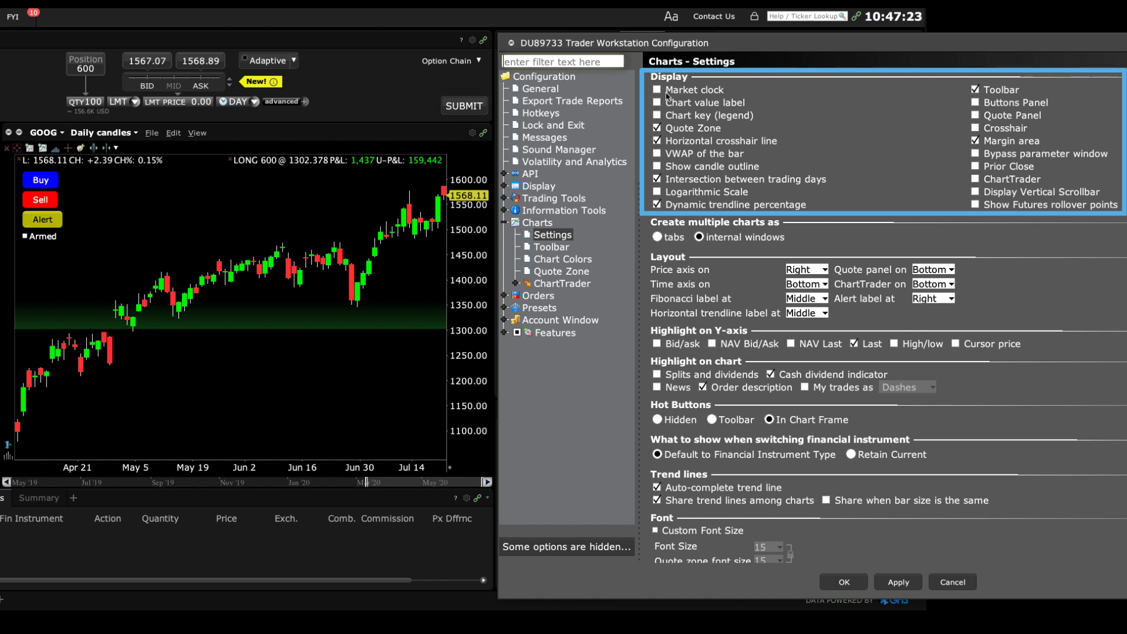
Try the Market clock display option on the chart, and remove it again, applying each change.
left_click(657, 90)
left_click(900, 581)
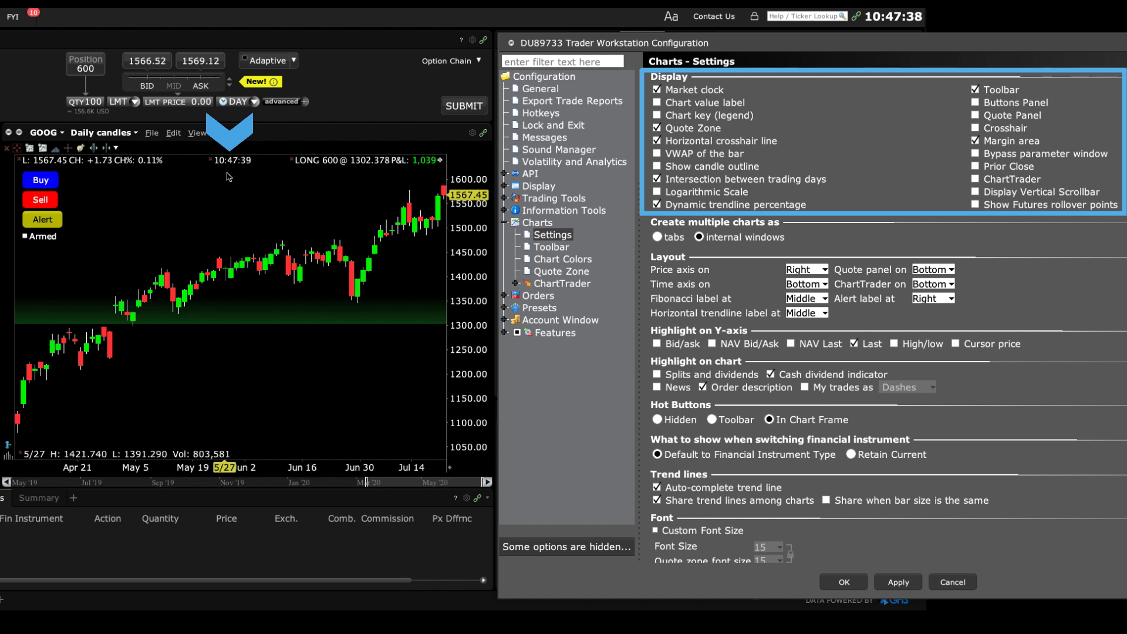
left_click(658, 91)
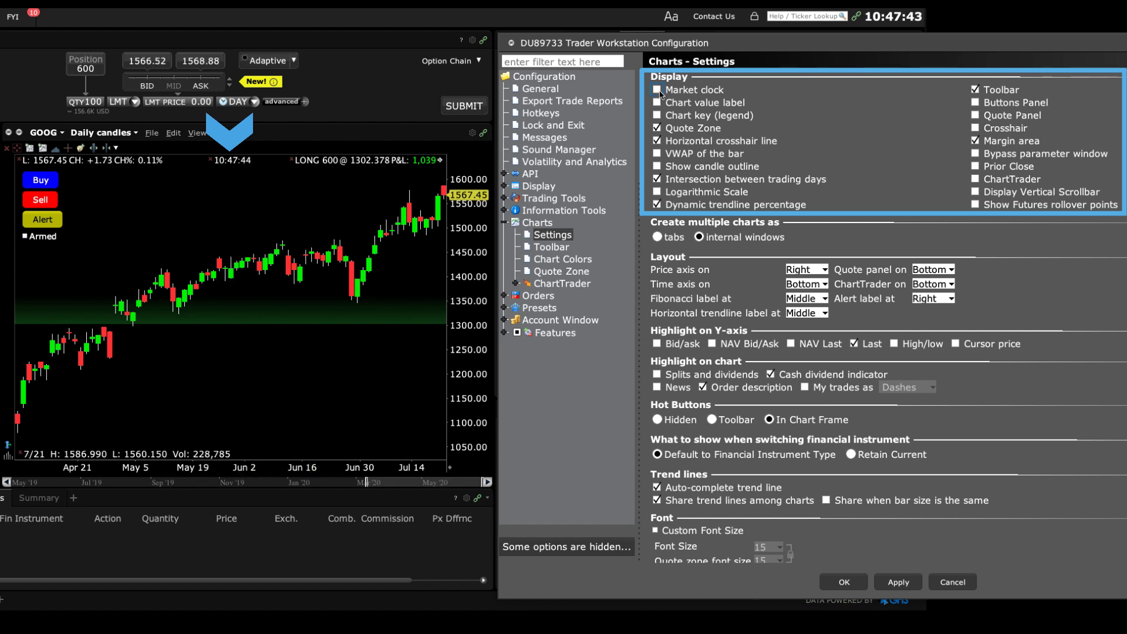
left_click(898, 583)
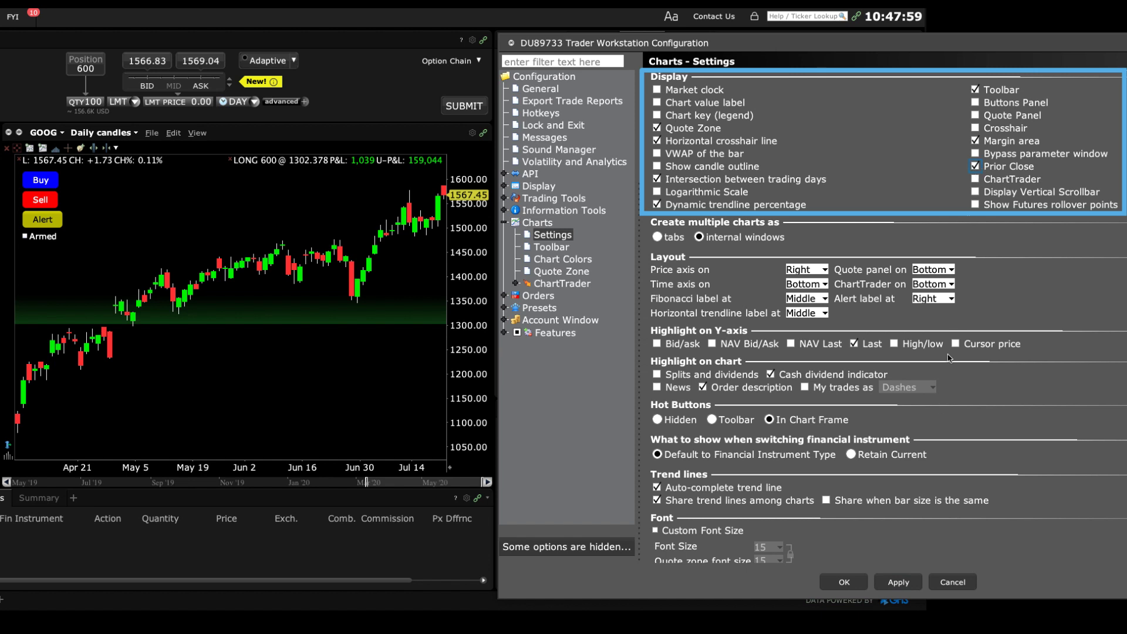
Enable the Prior Close option in the chart display settings and apply it.
left_click(899, 582)
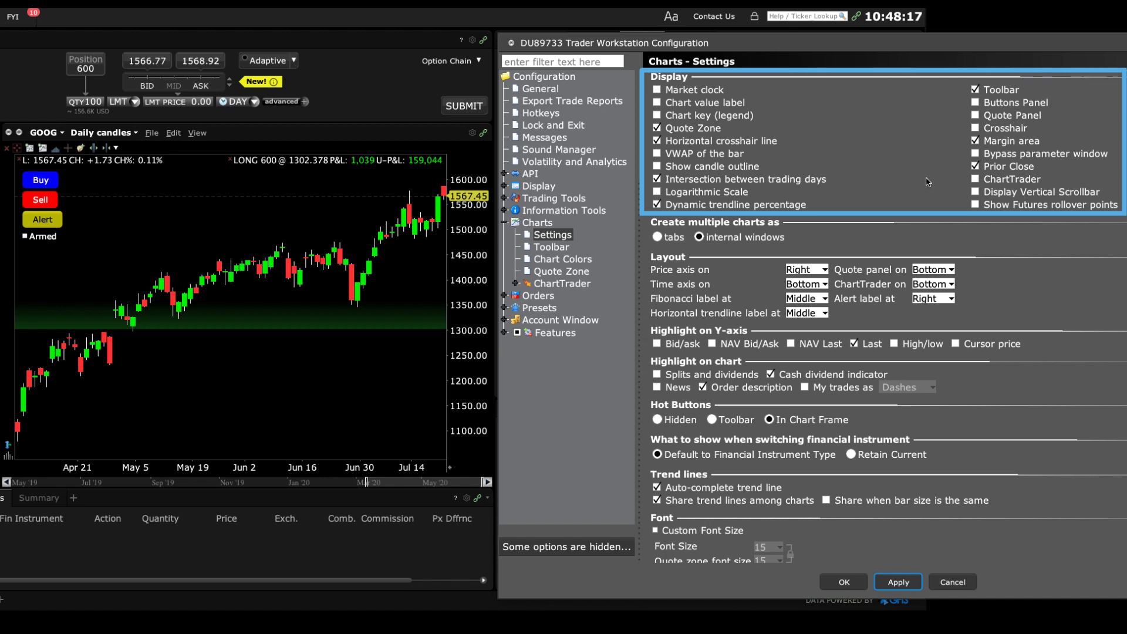
Try hiding the Quote Zone through the chart display settings, and restore it.
left_click(658, 129)
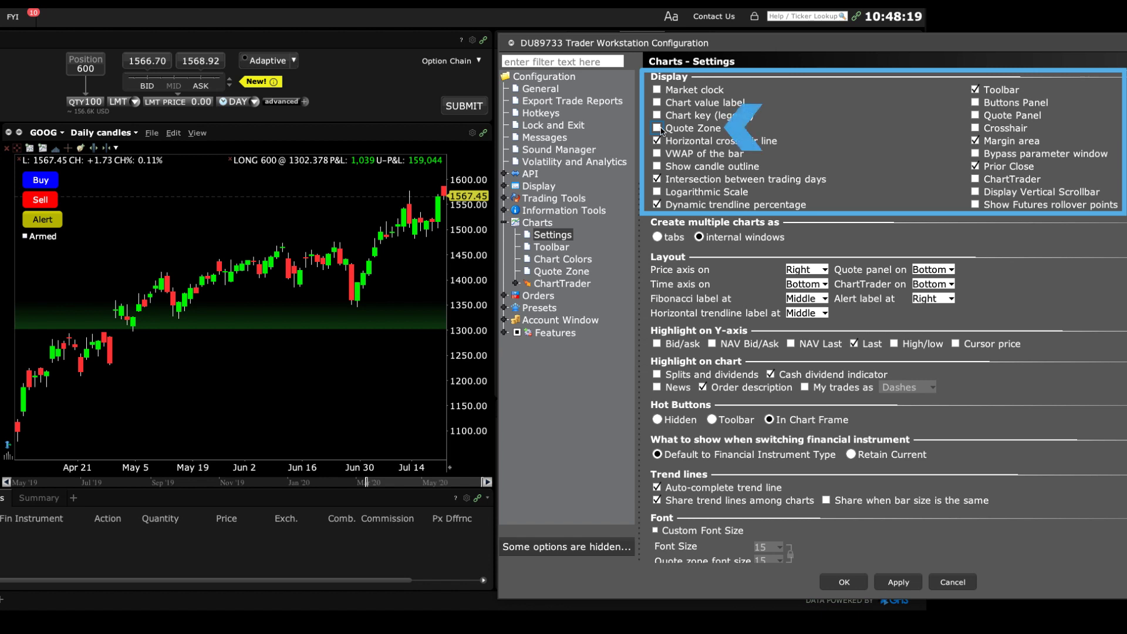
left_click(658, 128)
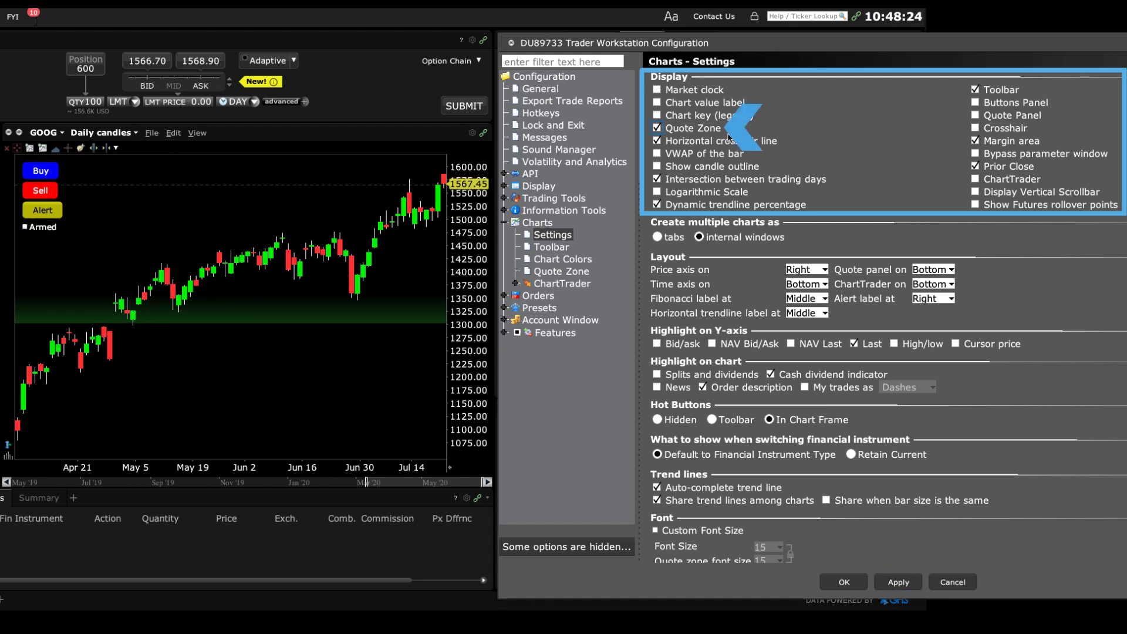
left_click(909, 587)
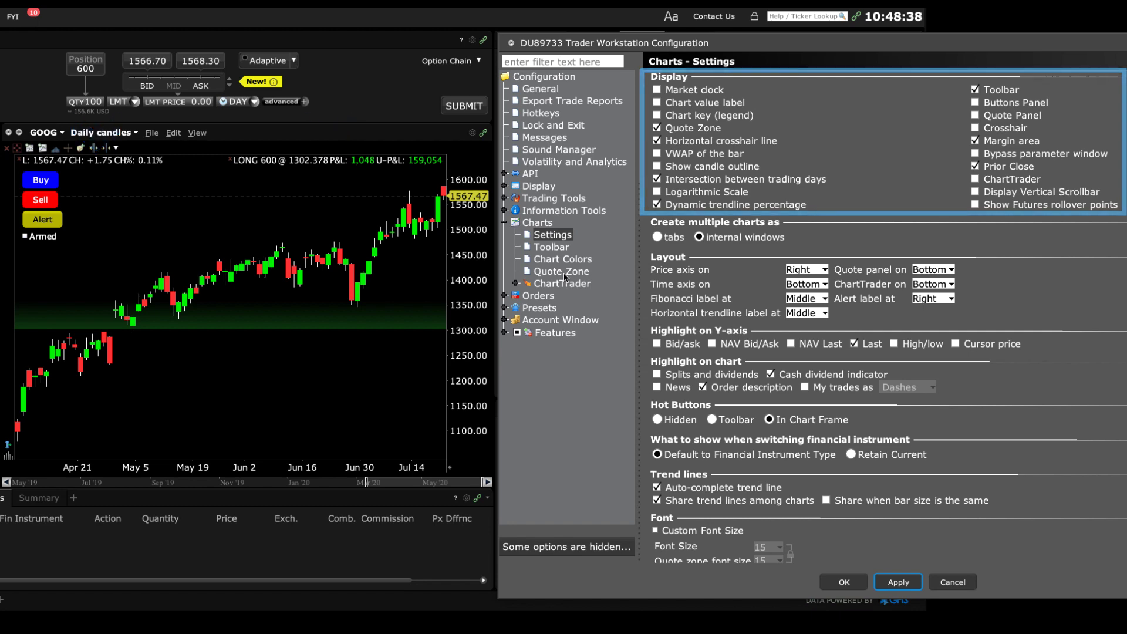
Add the Mid column from the Prices group to the Quote Zone's Left shown columns and apply the change.
left_click(560, 272)
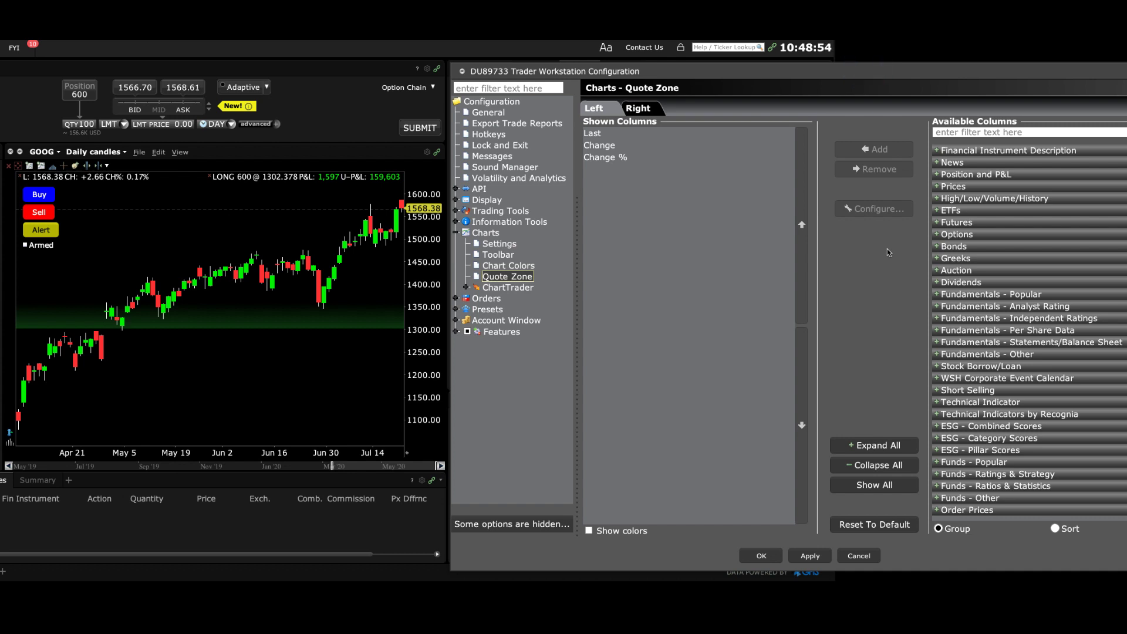
left_click(937, 187)
scroll(978, 435, "down", 3)
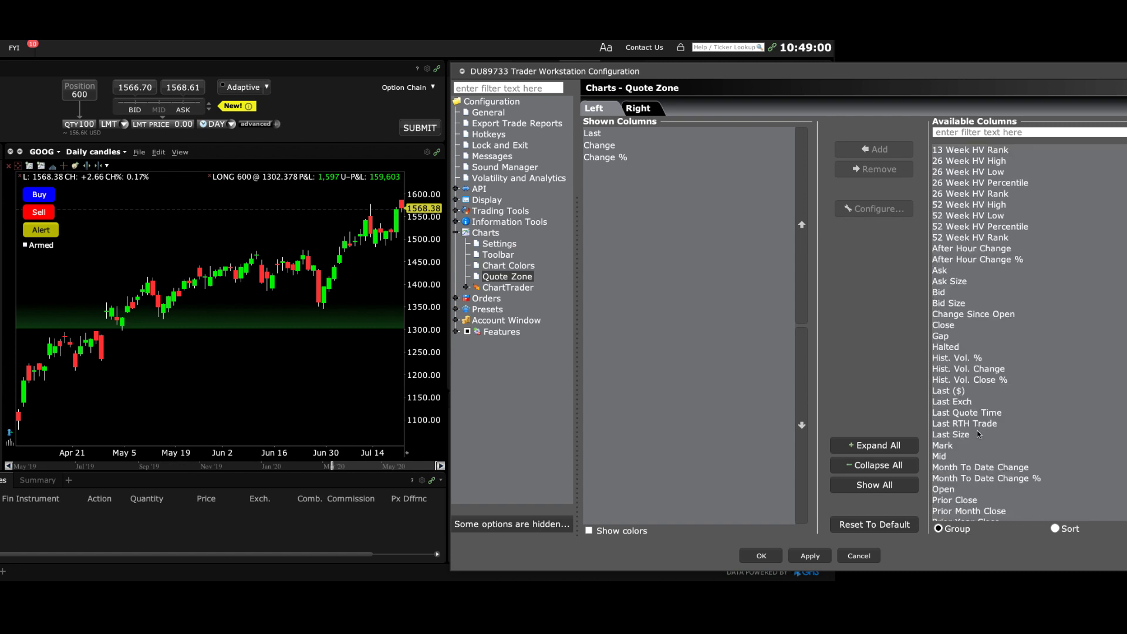
left_click(958, 445)
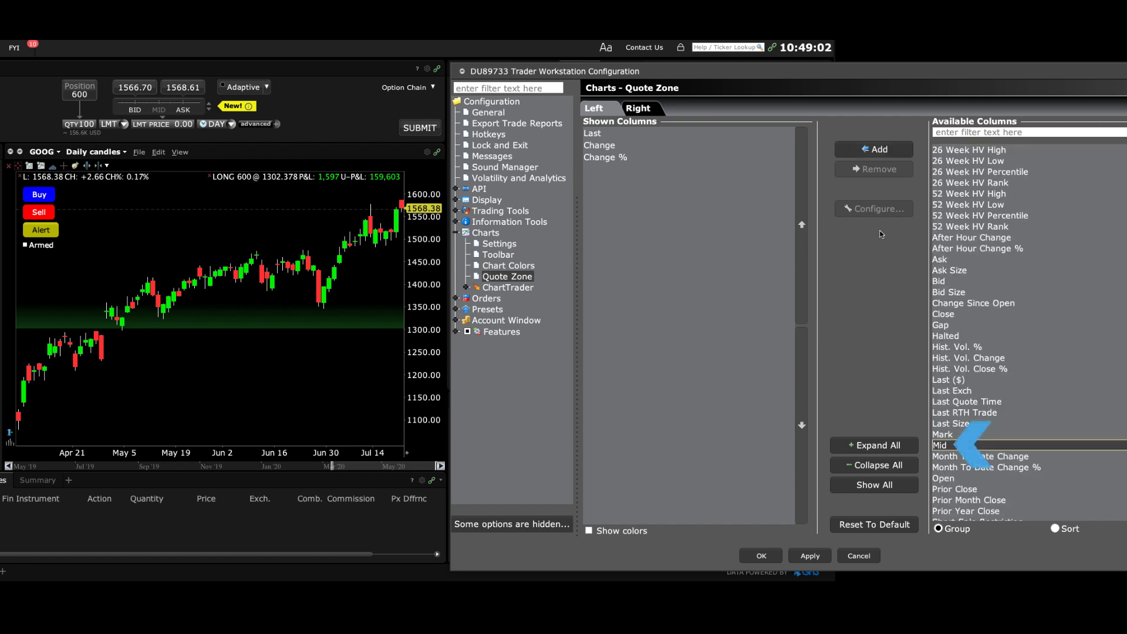
left_click(869, 151)
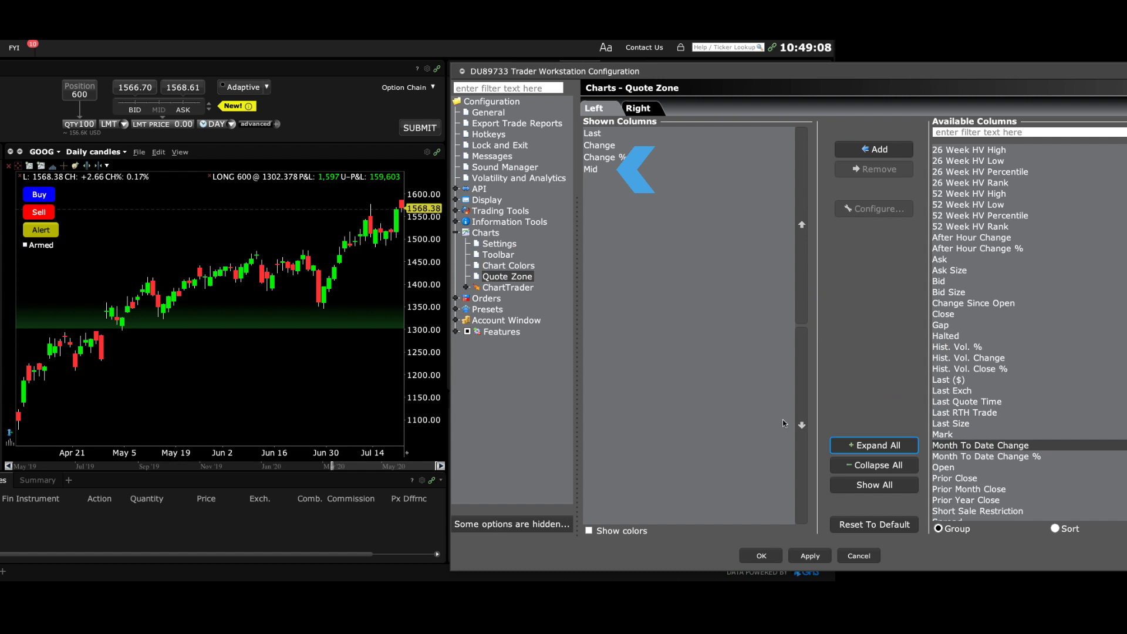
left_click(809, 556)
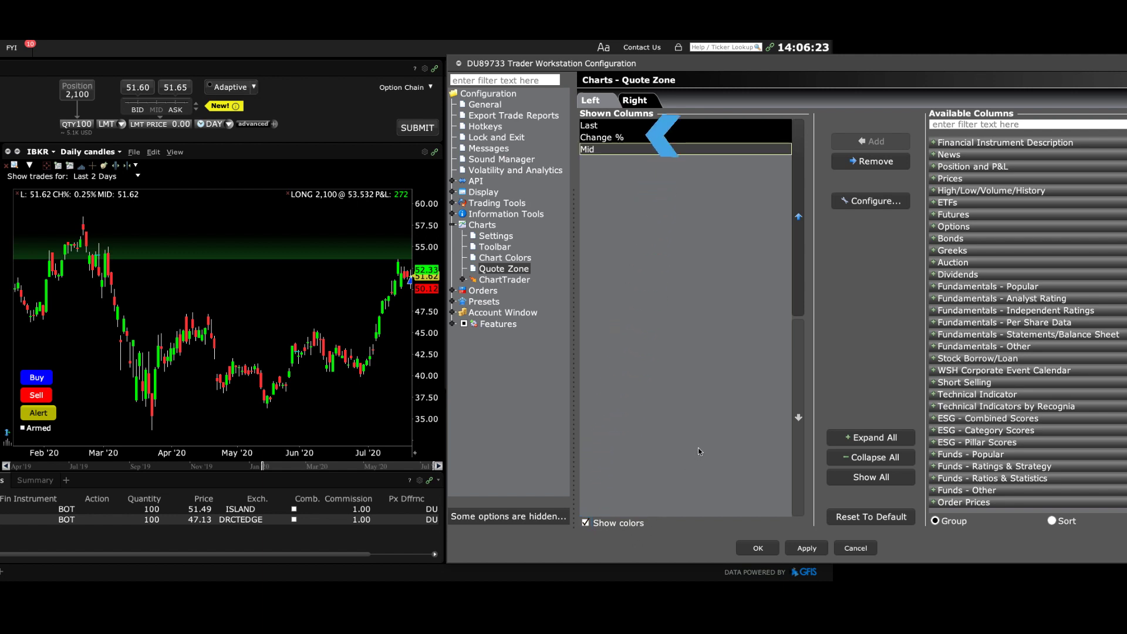
Give the Daily P&L column in the Quote Zone's Right shown columns a yellow-green background color.
key("Up")
key("Up")
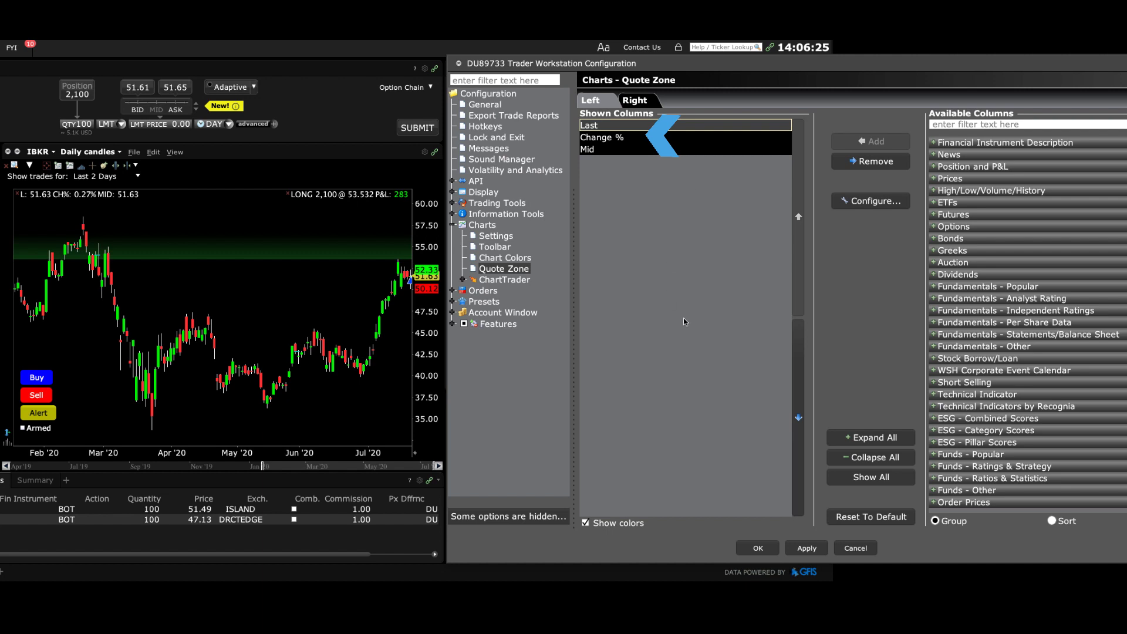
left_click(633, 102)
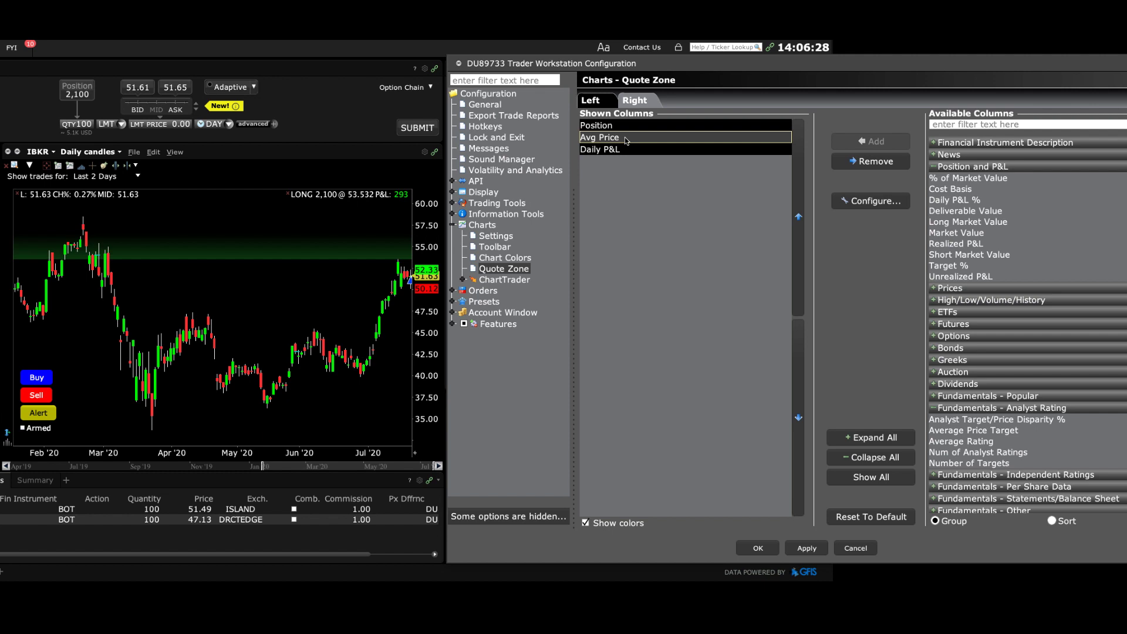
left_click(625, 149)
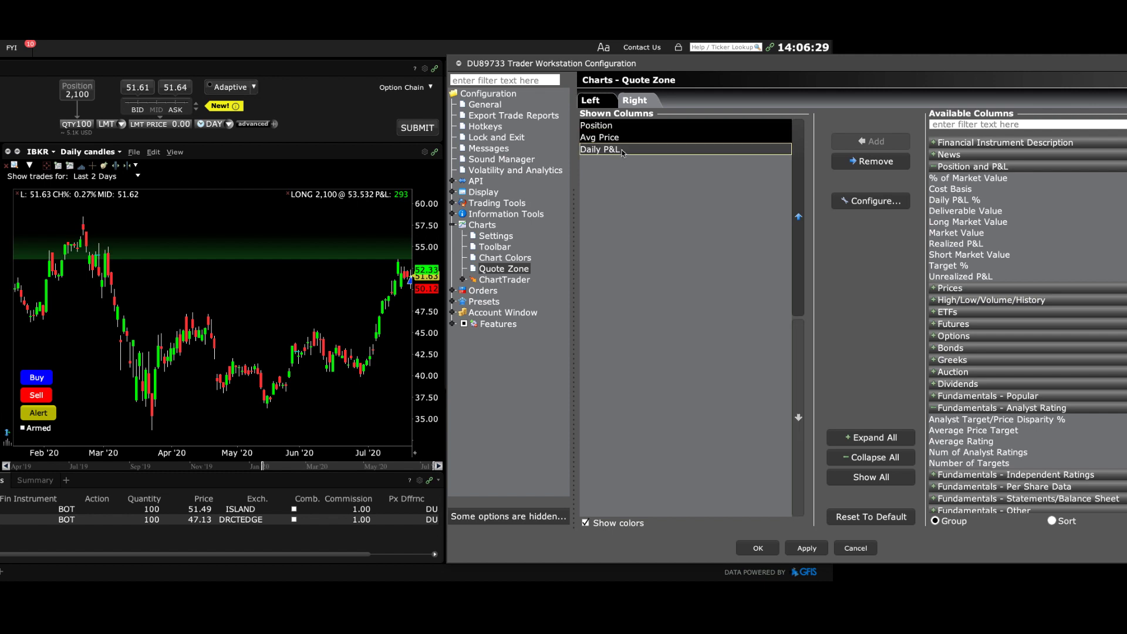
left_click(873, 202)
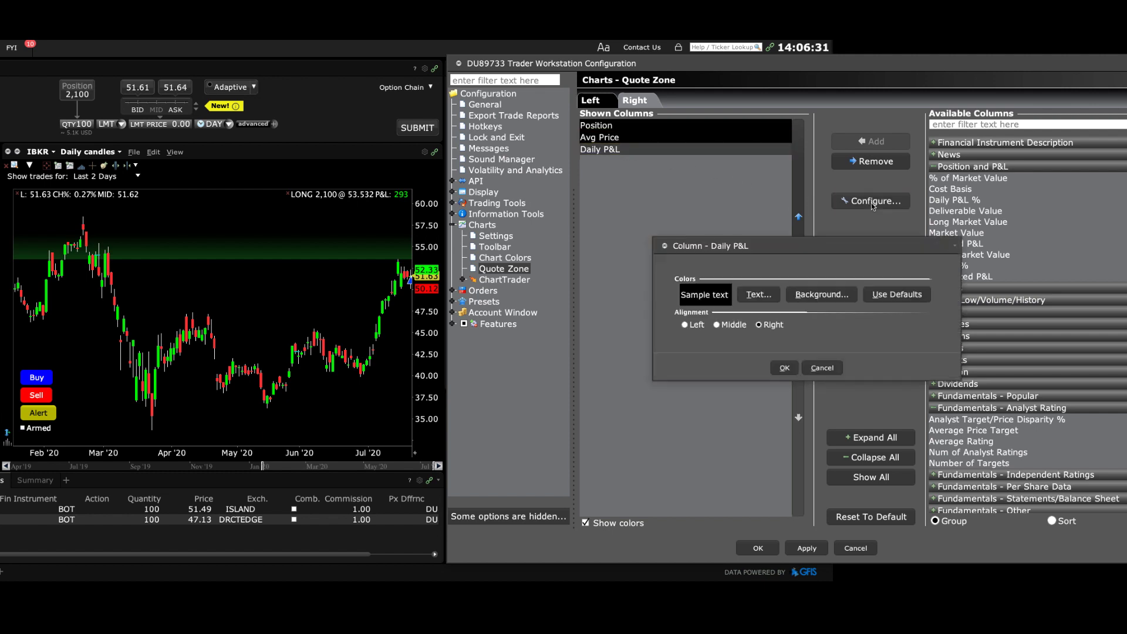
left_click(821, 295)
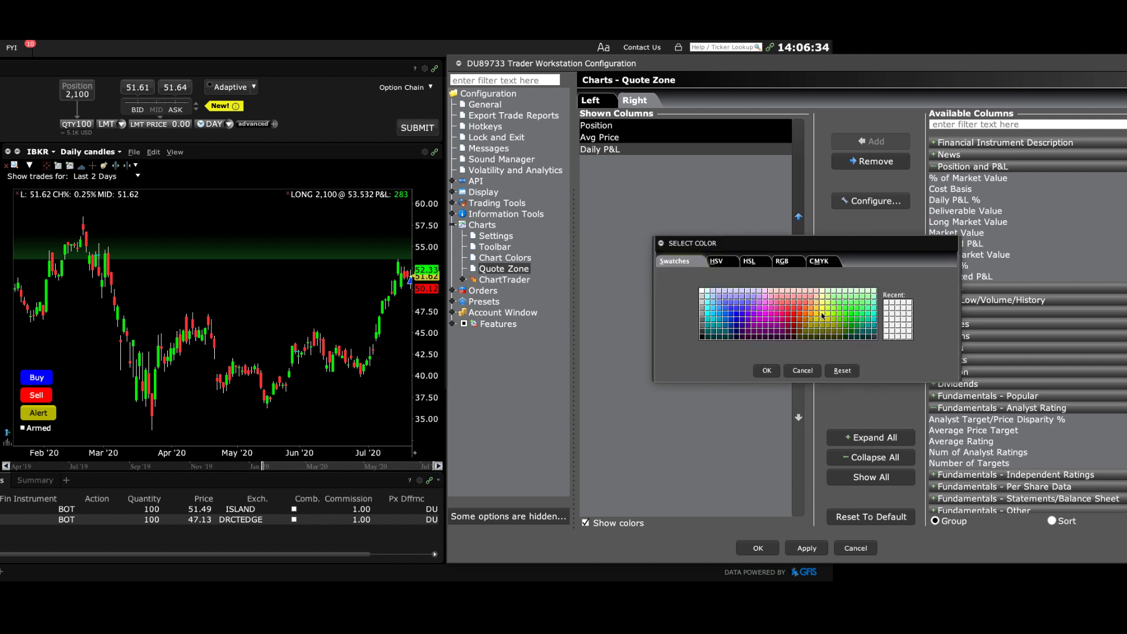
left_click(829, 302)
left_click(768, 371)
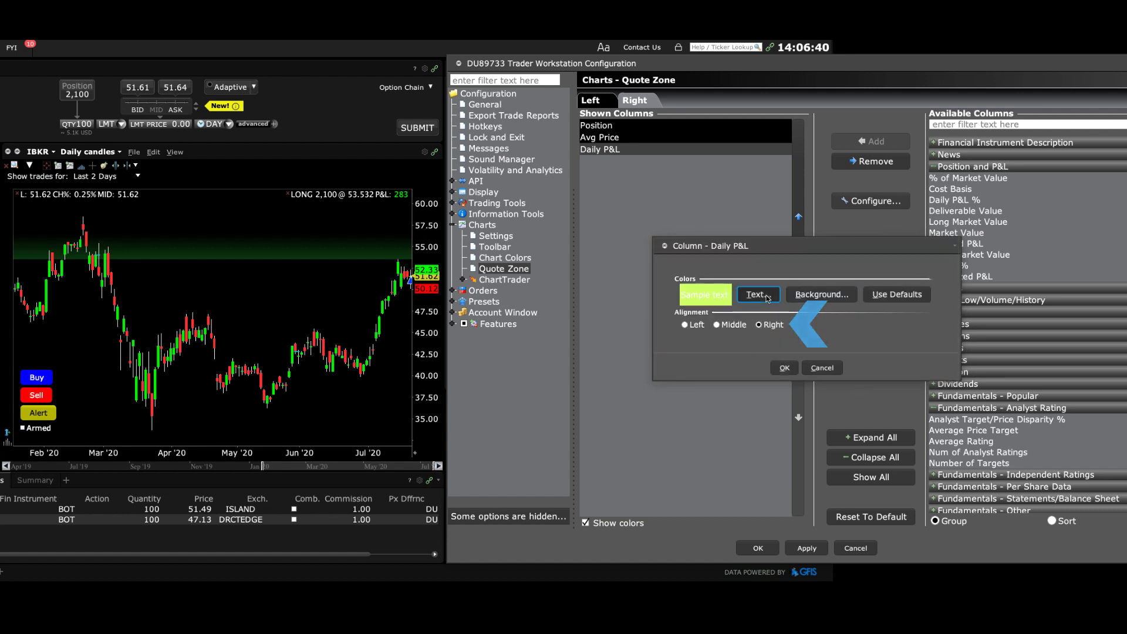
Set the Daily P&L column's text color to black and accept the column settings.
left_click(758, 294)
left_click(764, 370)
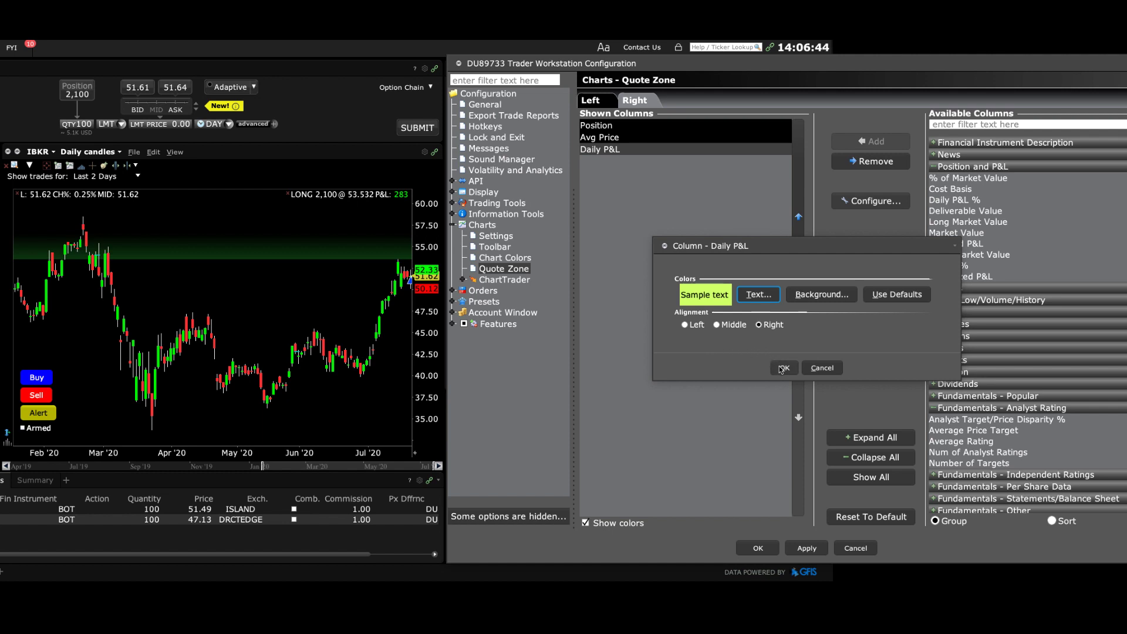
left_click(784, 368)
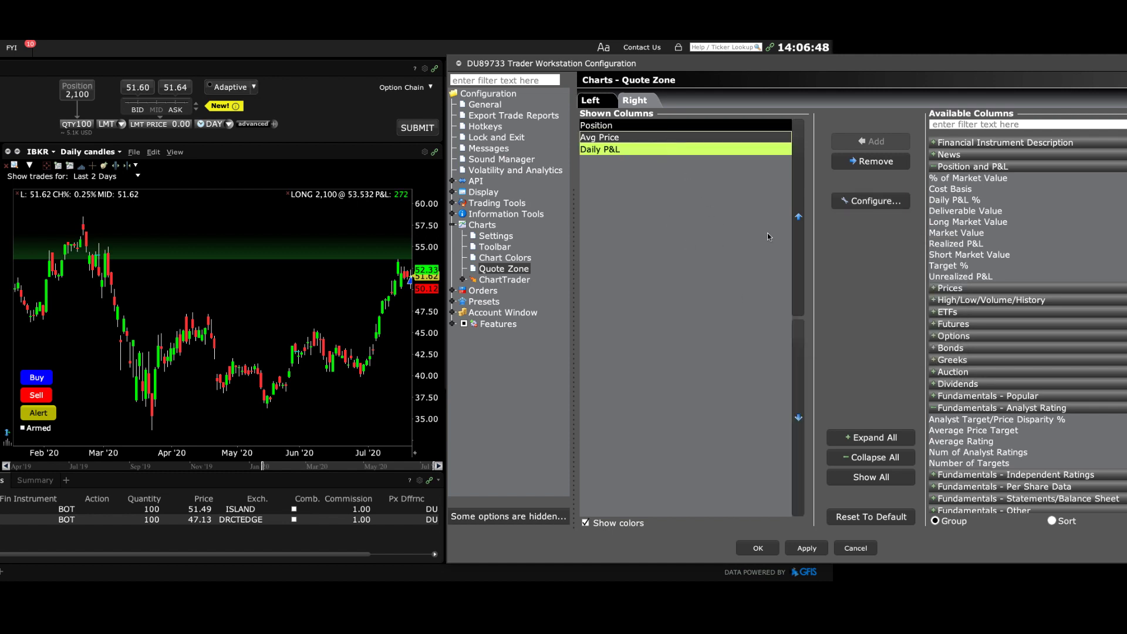
Filter the available columns by "unreal" and add Unrealized P&L to the Quote Zone's Right shown columns.
left_click(934, 167)
left_click(943, 124)
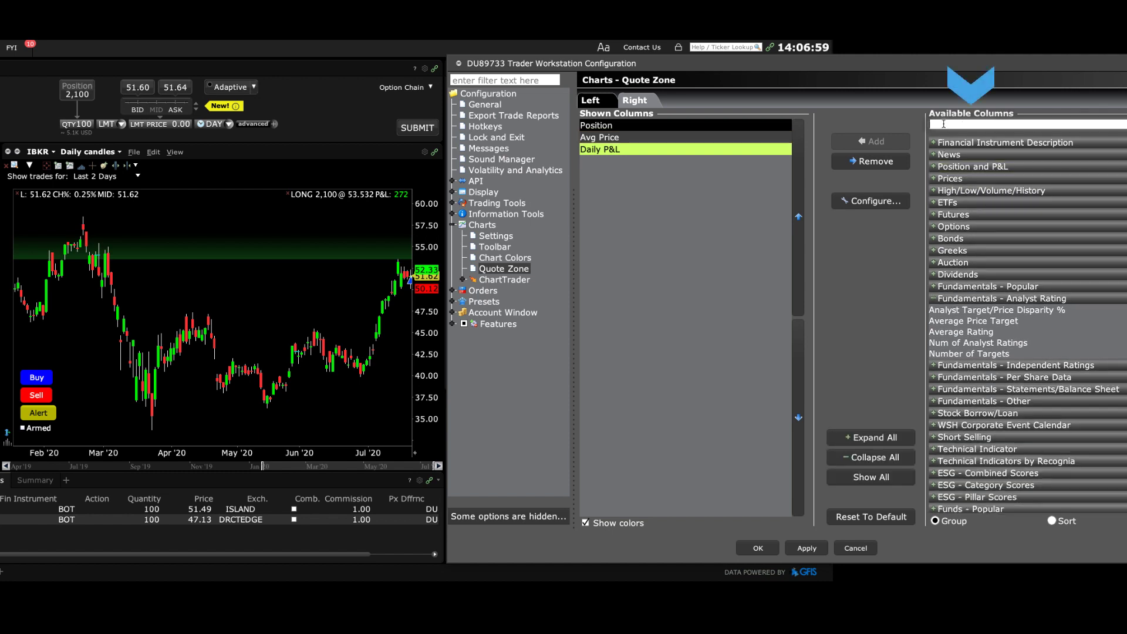
type("unreal")
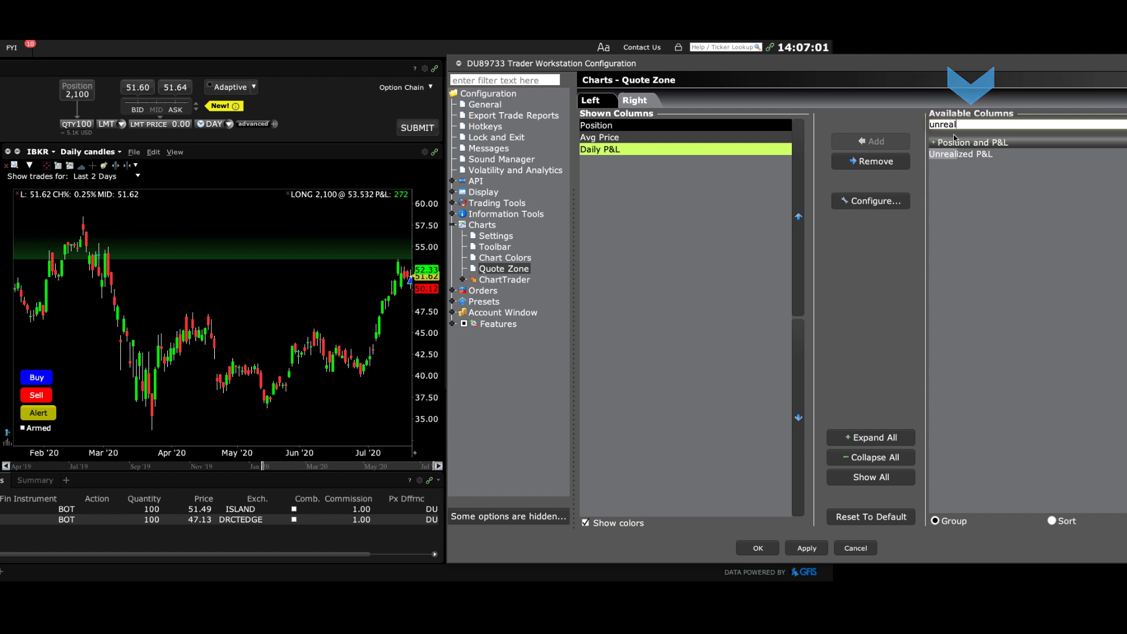
left_click(959, 154)
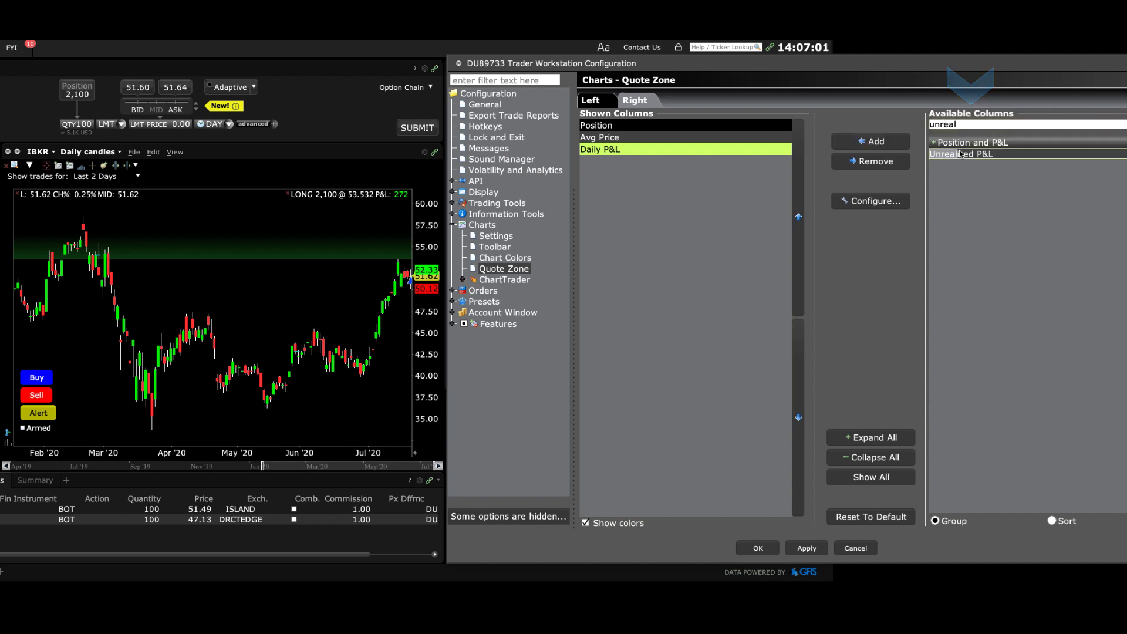
left_click(876, 142)
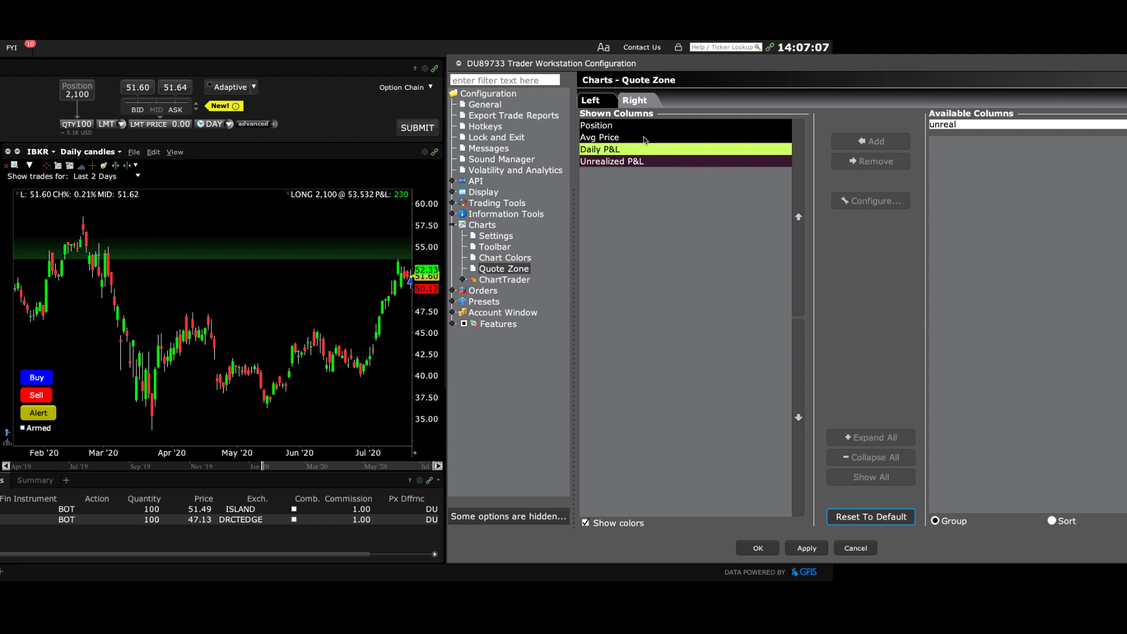
Remove the Avg Price column from the Quote Zone's Right shown columns and apply the changes.
left_click(680, 140)
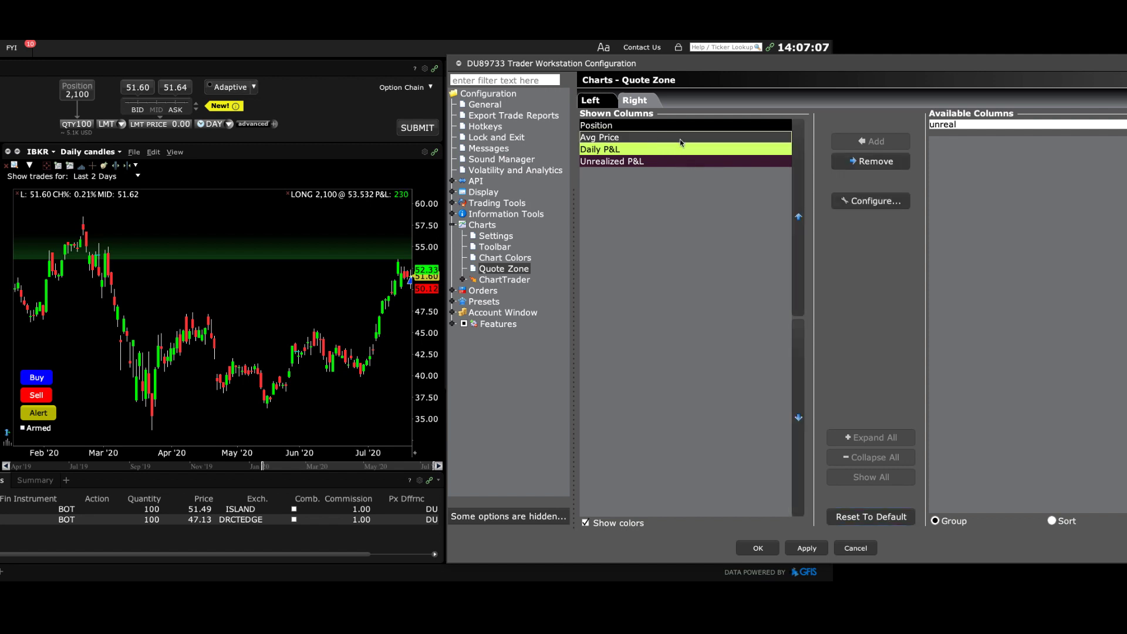
left_click(869, 166)
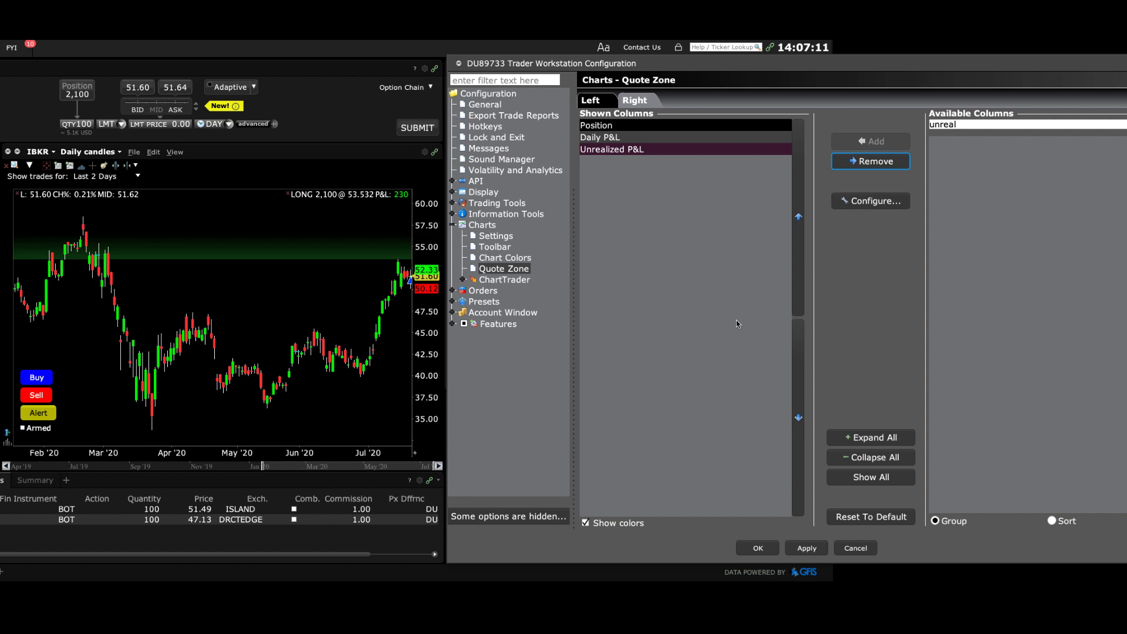
left_click(803, 548)
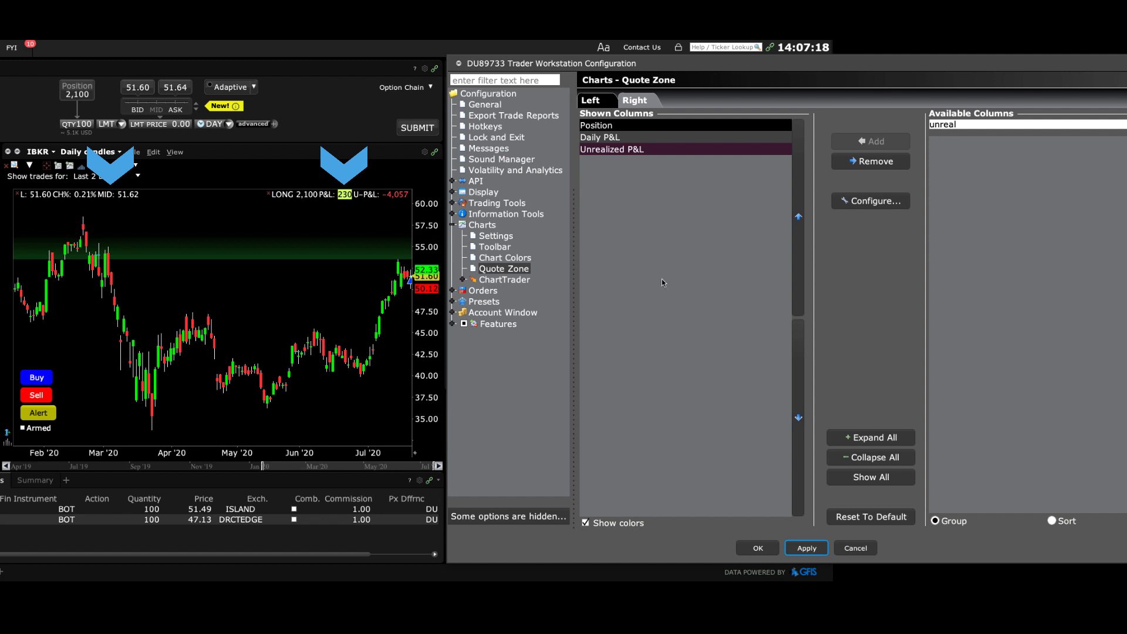
left_click(684, 137)
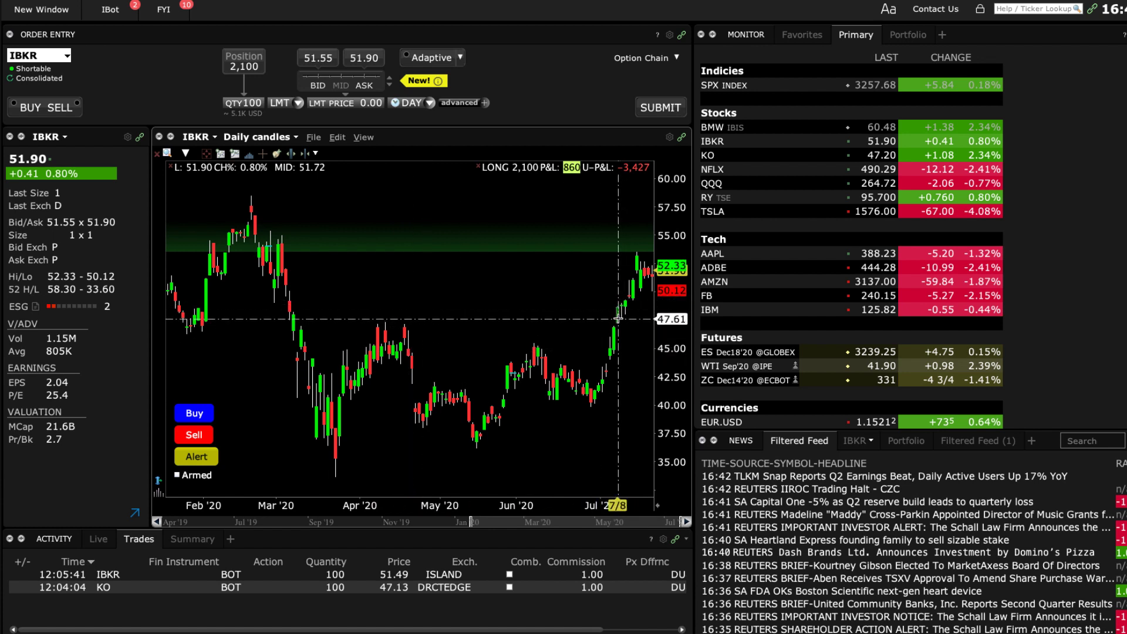
mouse_move(618, 318)
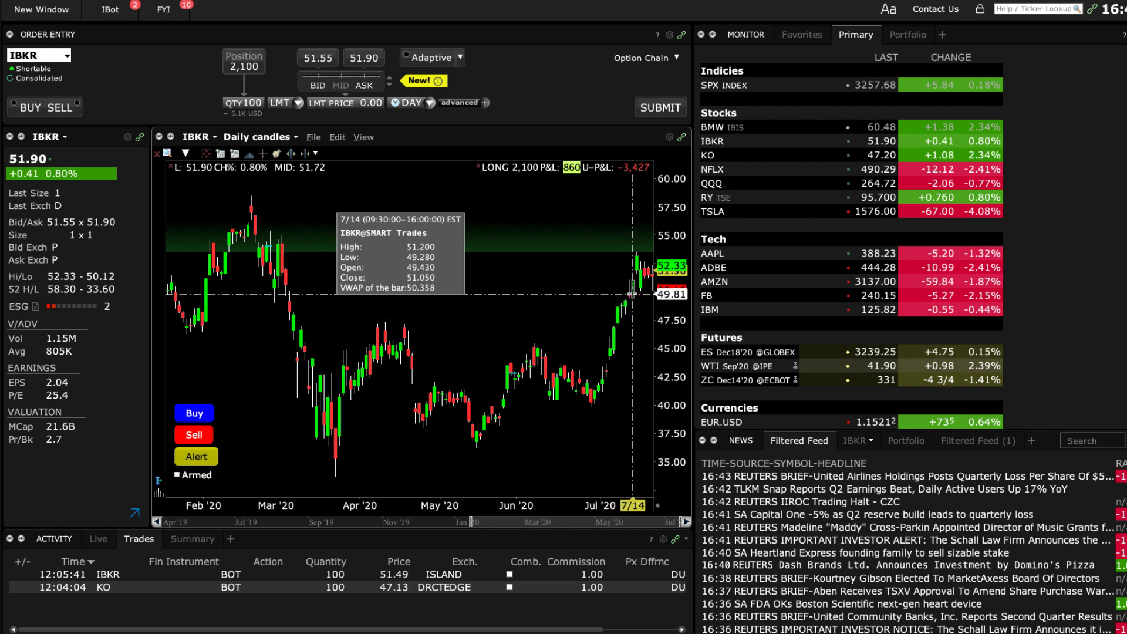
left_click(363, 137)
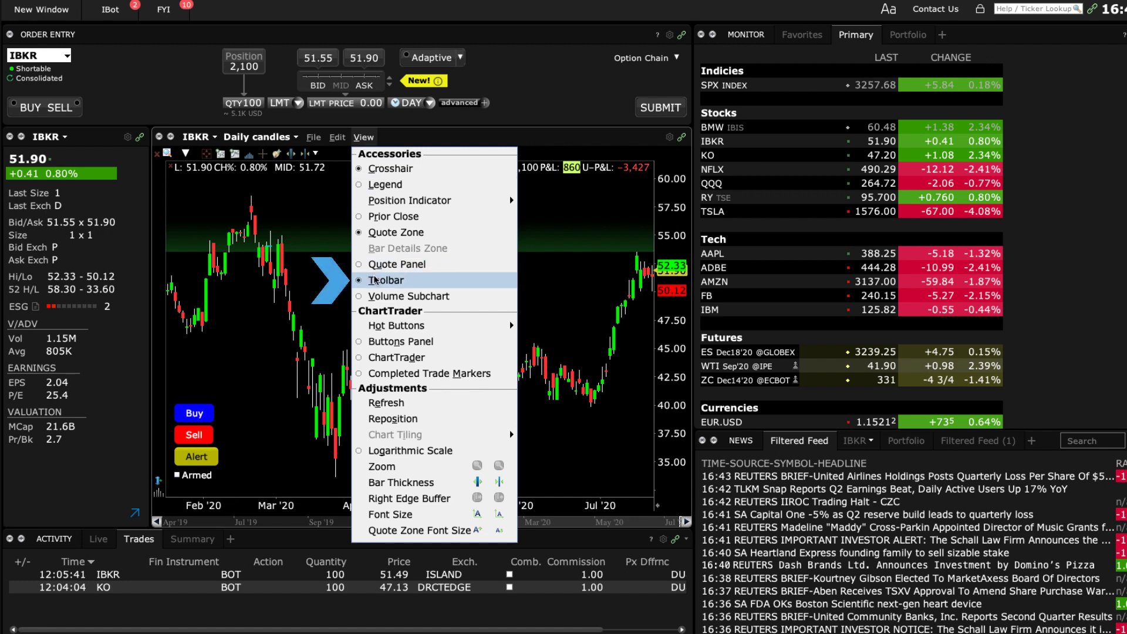
left_click(403, 144)
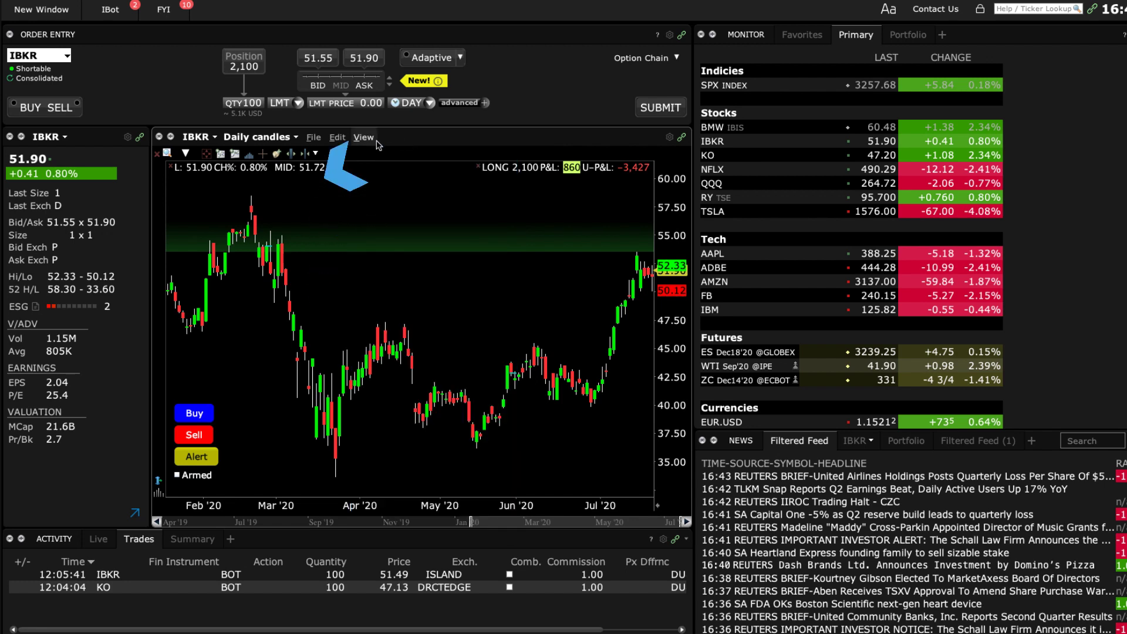
Enable Add Study in the chart toolbar configuration, reorder it to the first entry, and save the change.
left_click(317, 154)
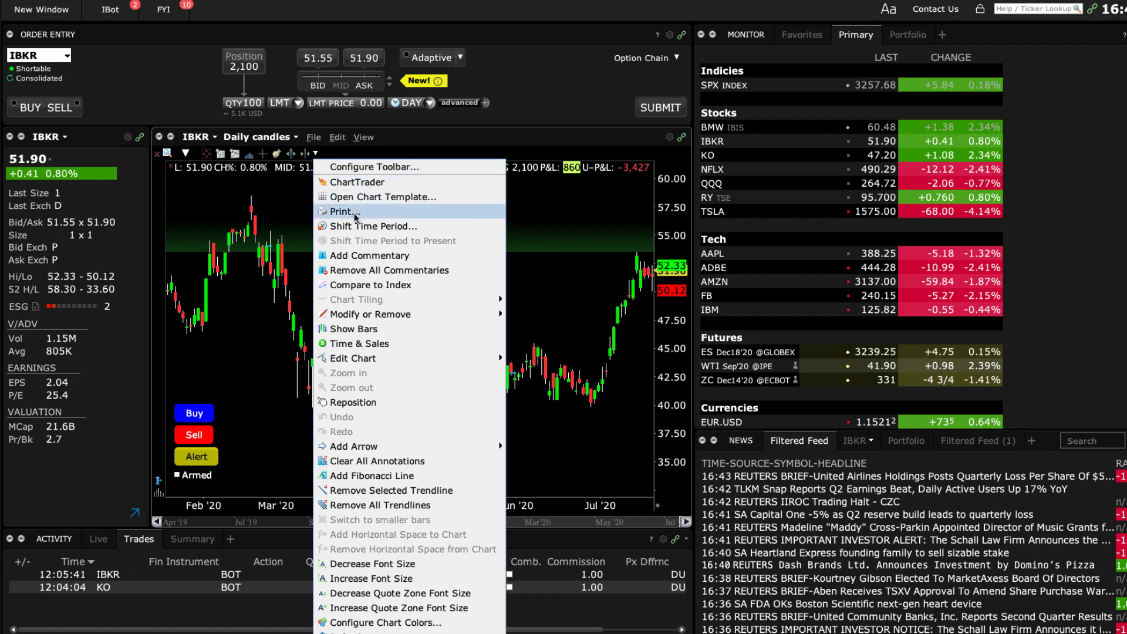
left_click(361, 168)
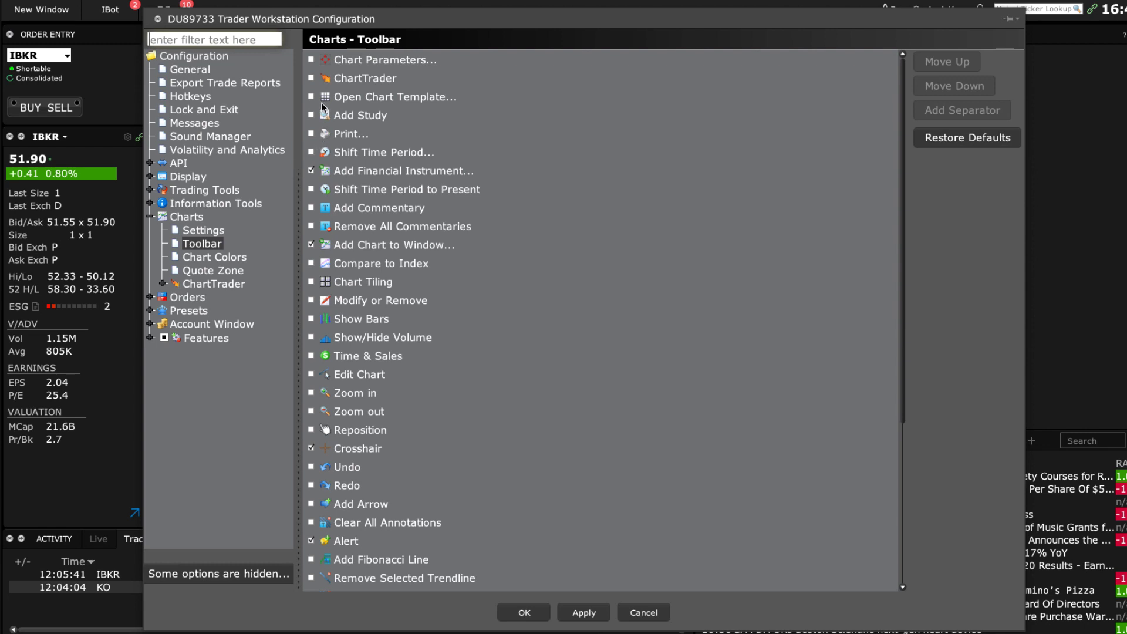
left_click(312, 116)
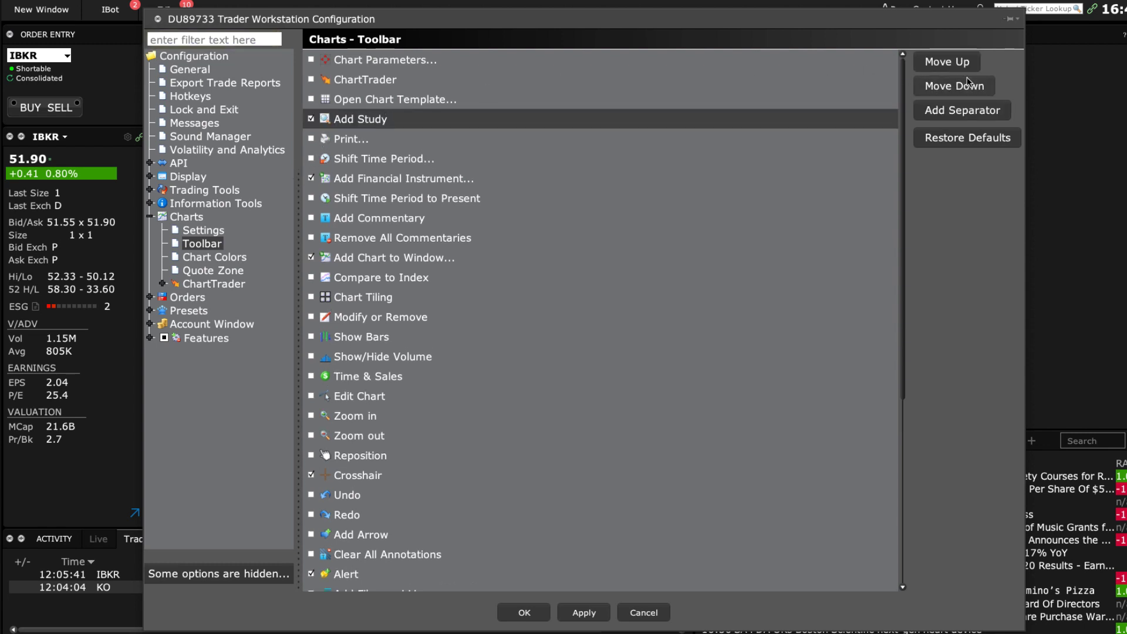
left_click(953, 62)
left_click(953, 63)
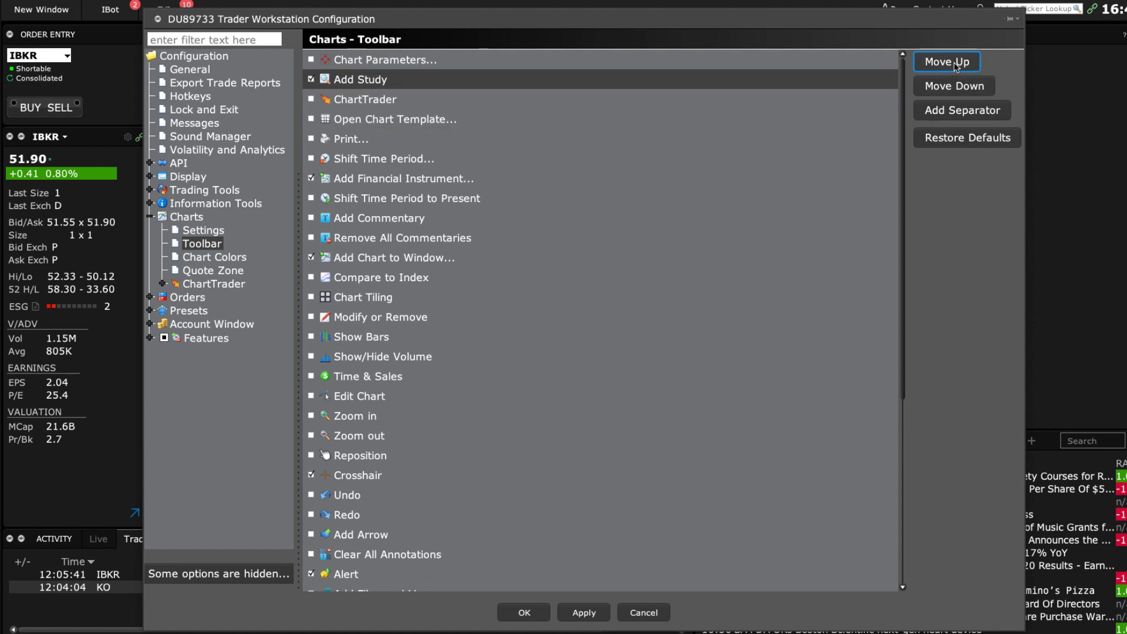
left_click(954, 63)
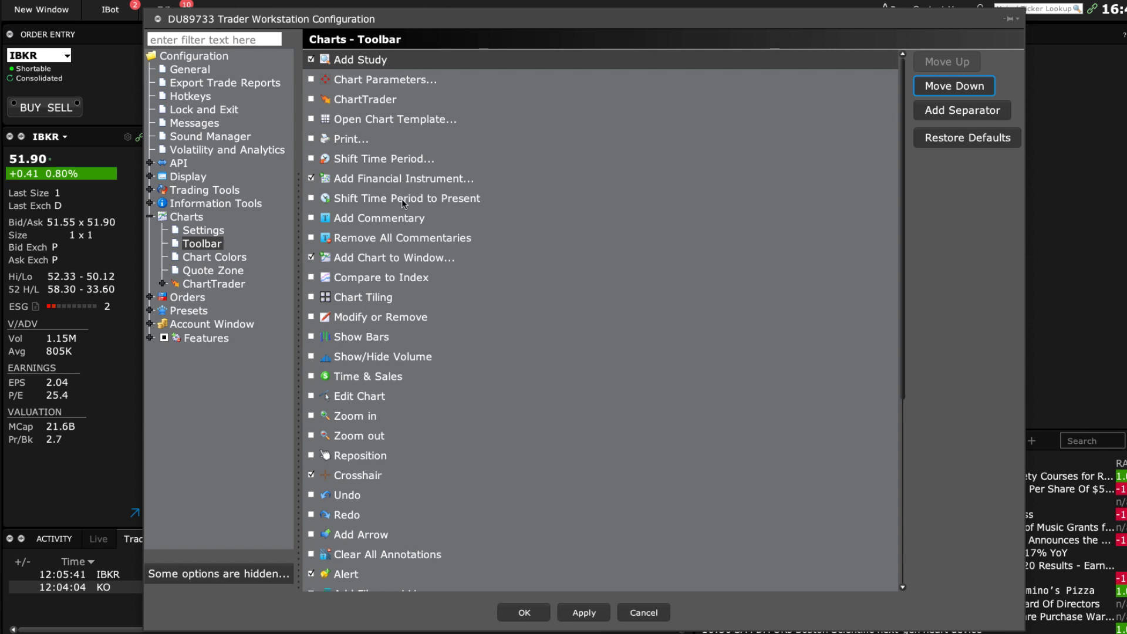
left_click(583, 613)
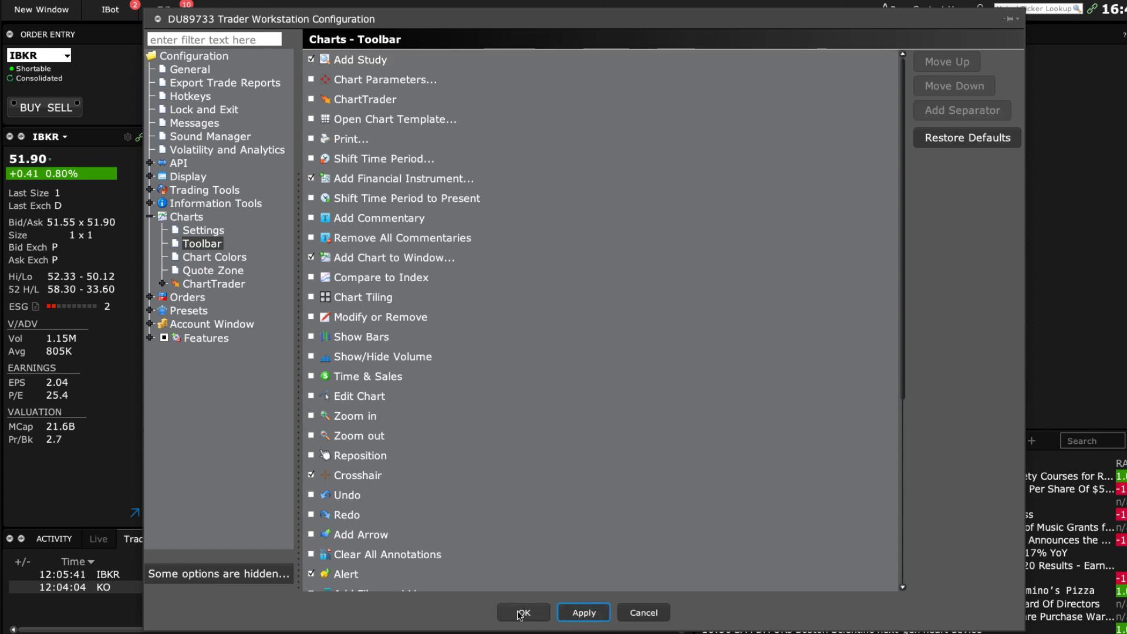
left_click(522, 612)
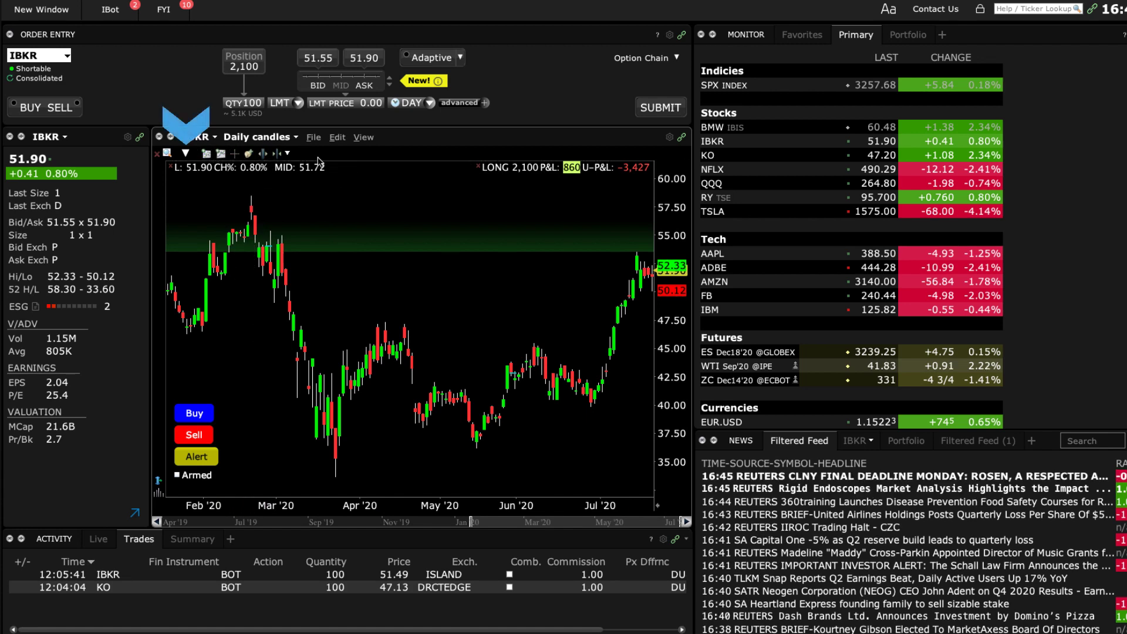
Enable the Chart Parameters and Show/Hide Volume buttons in the chart toolbar configuration and save the change.
left_click(288, 155)
left_click(326, 167)
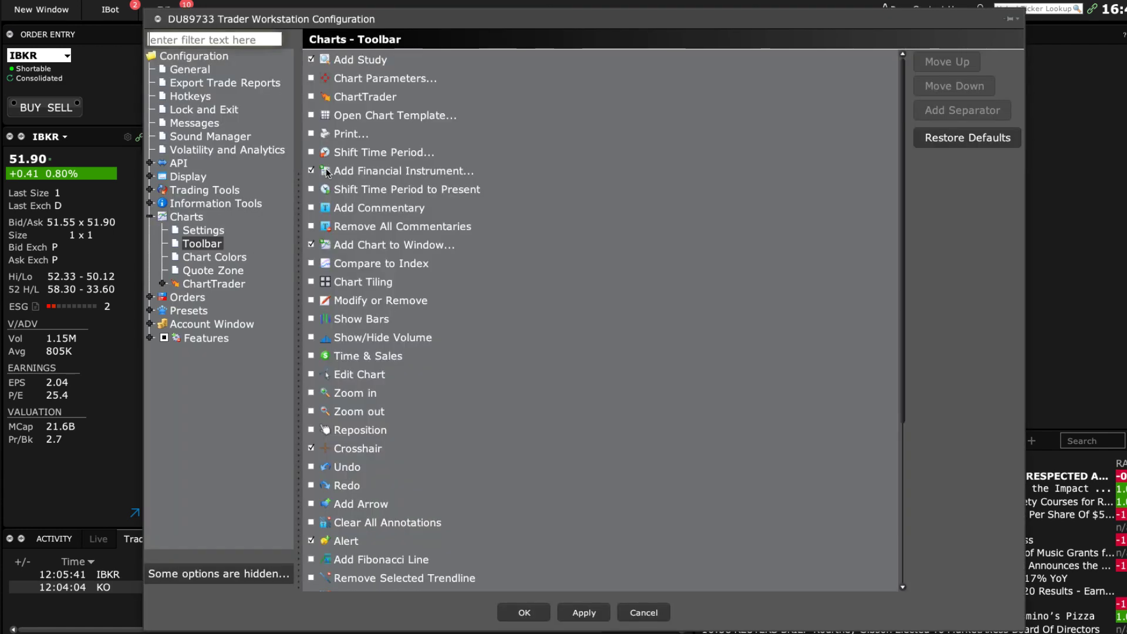
left_click(325, 79)
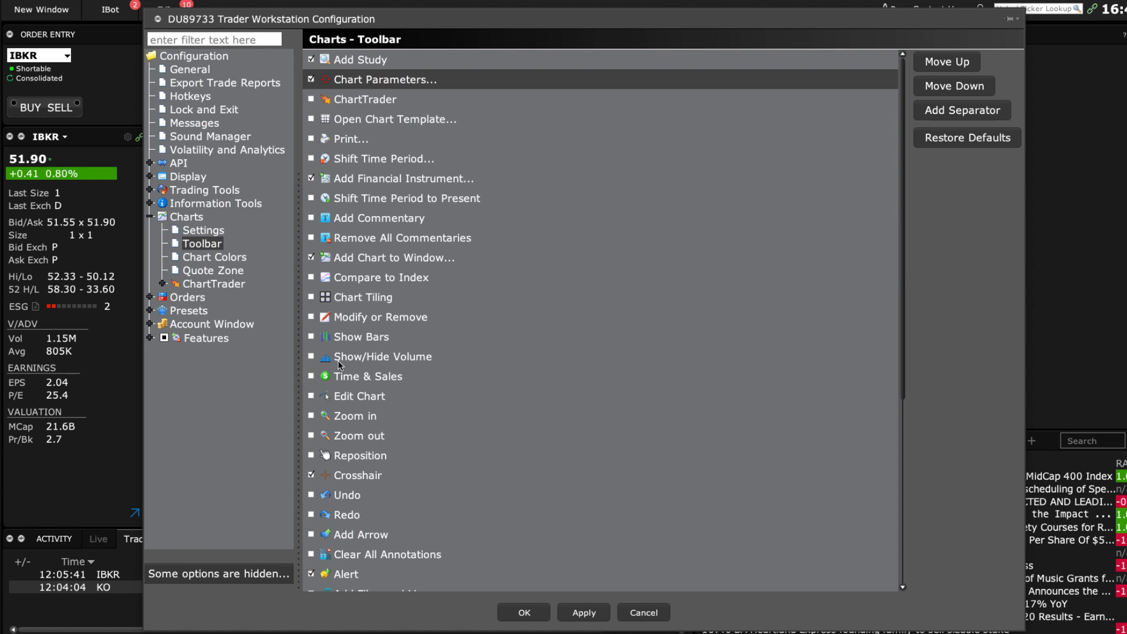
left_click(312, 357)
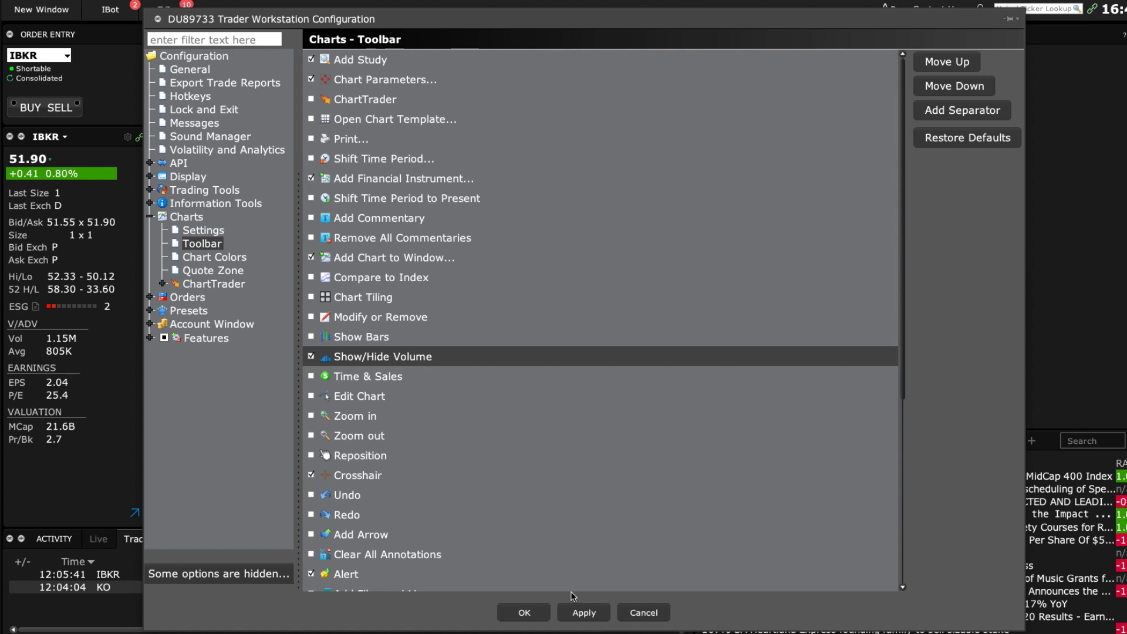
left_click(525, 612)
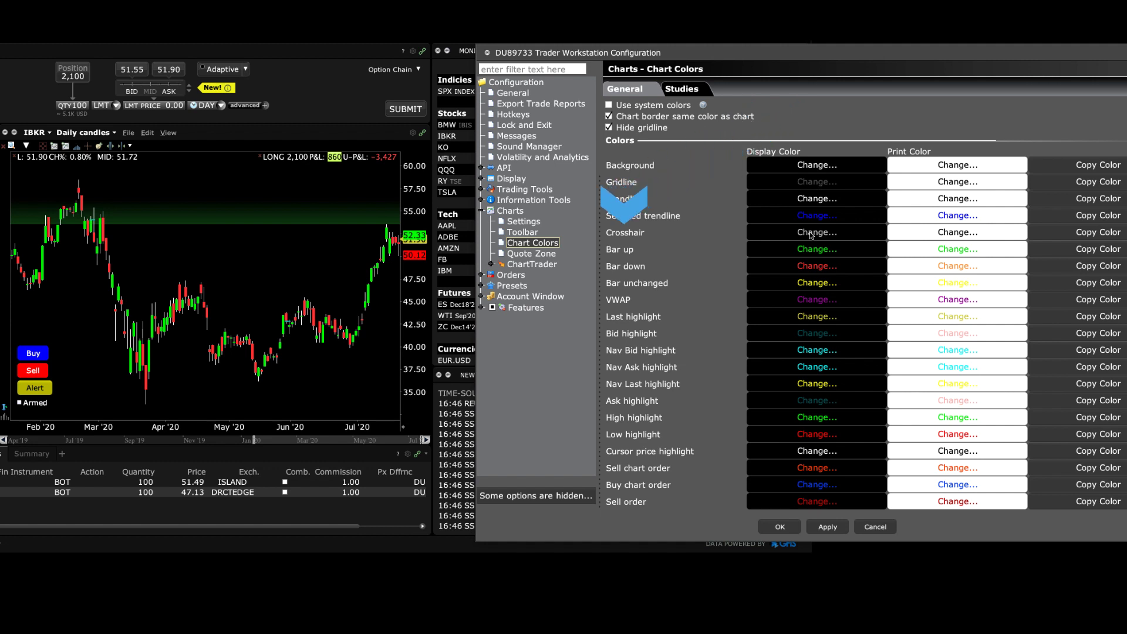
Set the Crosshair's display color to yellow in the chart color settings and save the change.
left_click(811, 234)
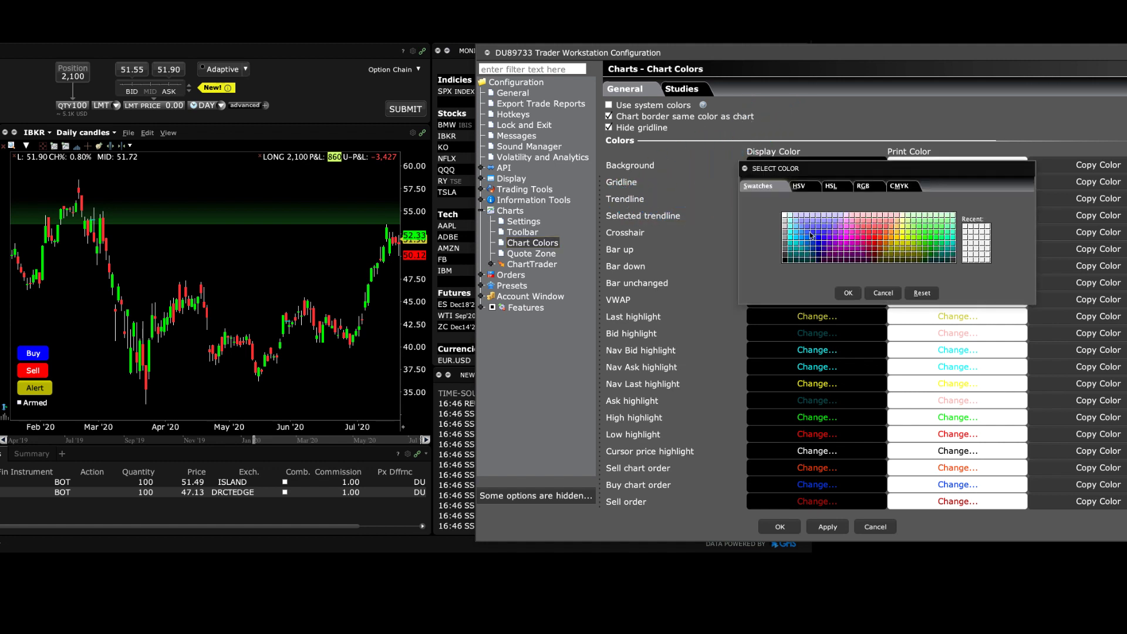
left_click(902, 233)
left_click(849, 293)
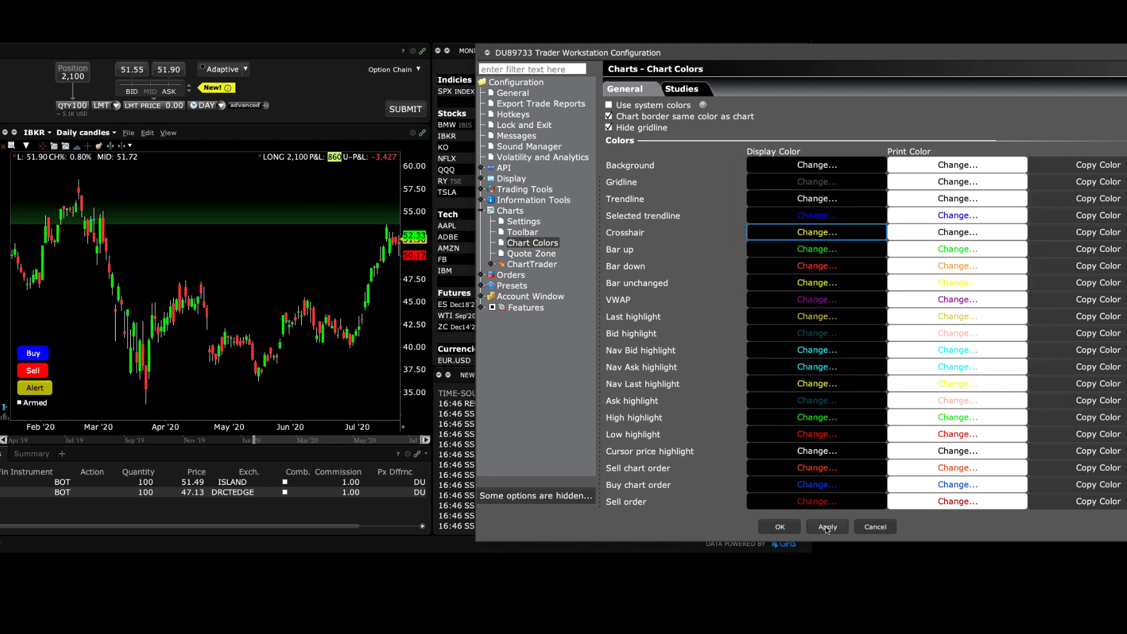
left_click(780, 526)
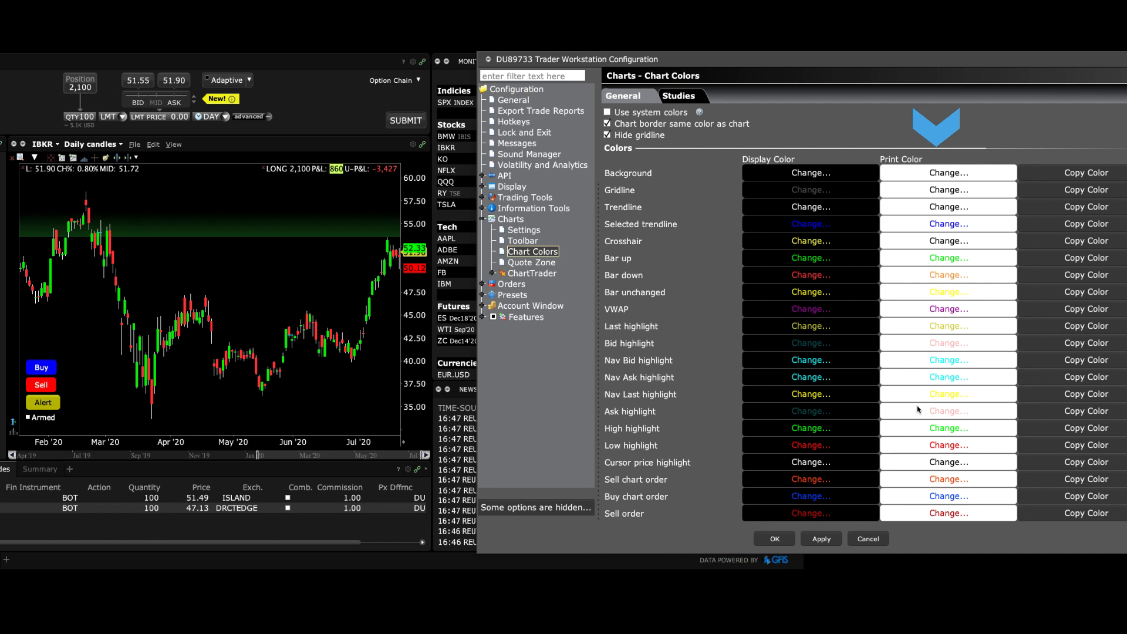
Enable the Hide gridline option in the chart color settings and apply it.
left_click(608, 136)
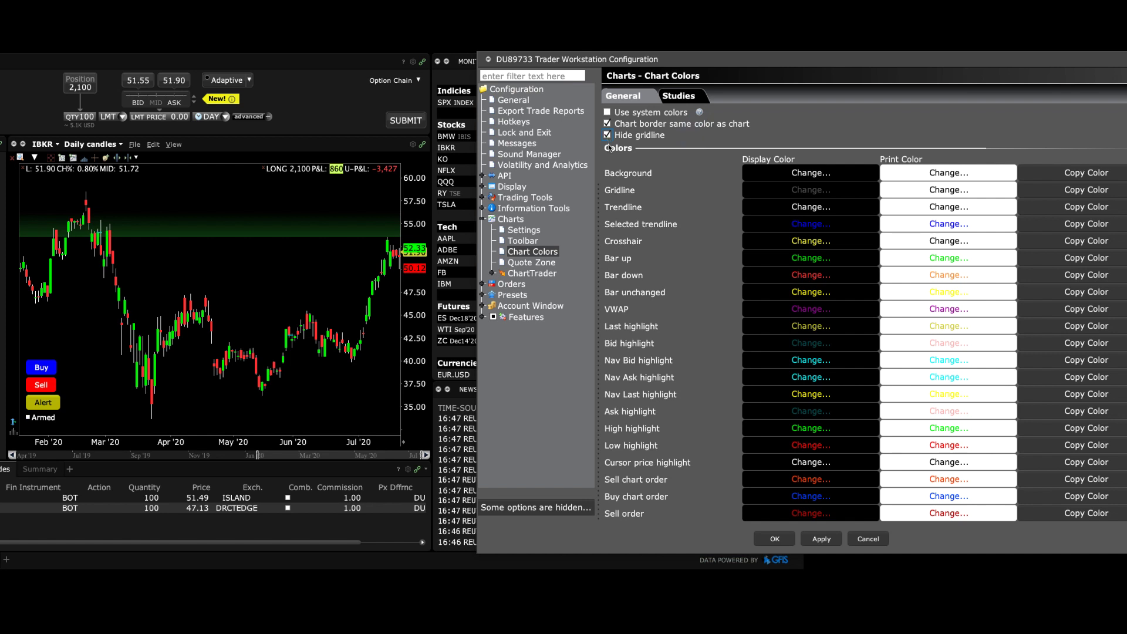
left_click(823, 541)
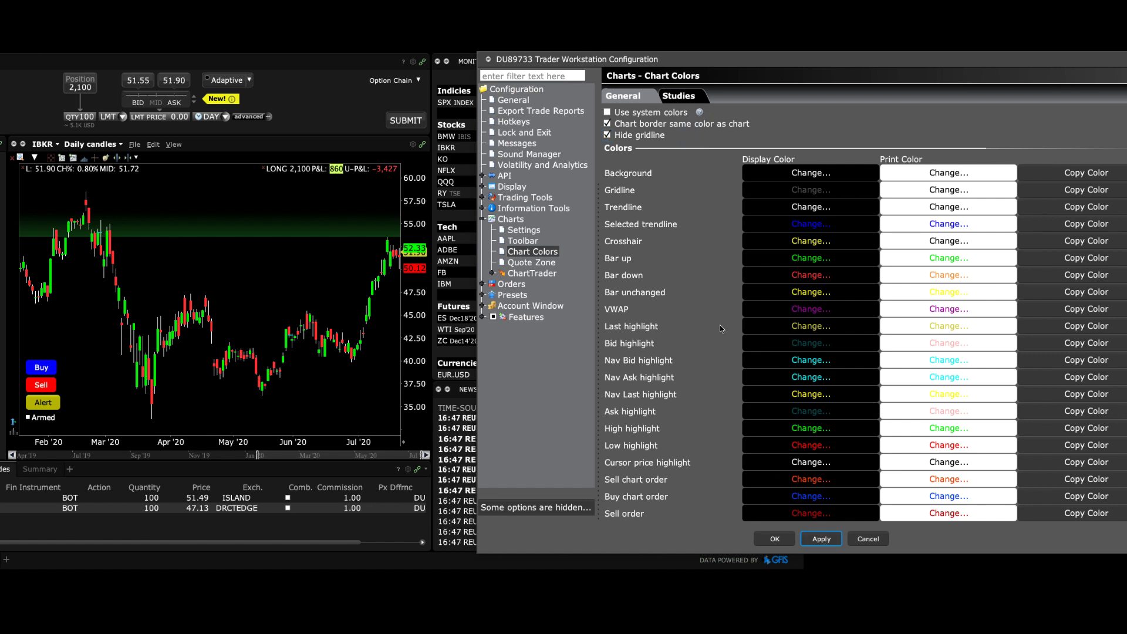
Set the Bollinger Bands Upper display color to light red in the chart study colors and apply the change.
left_click(681, 99)
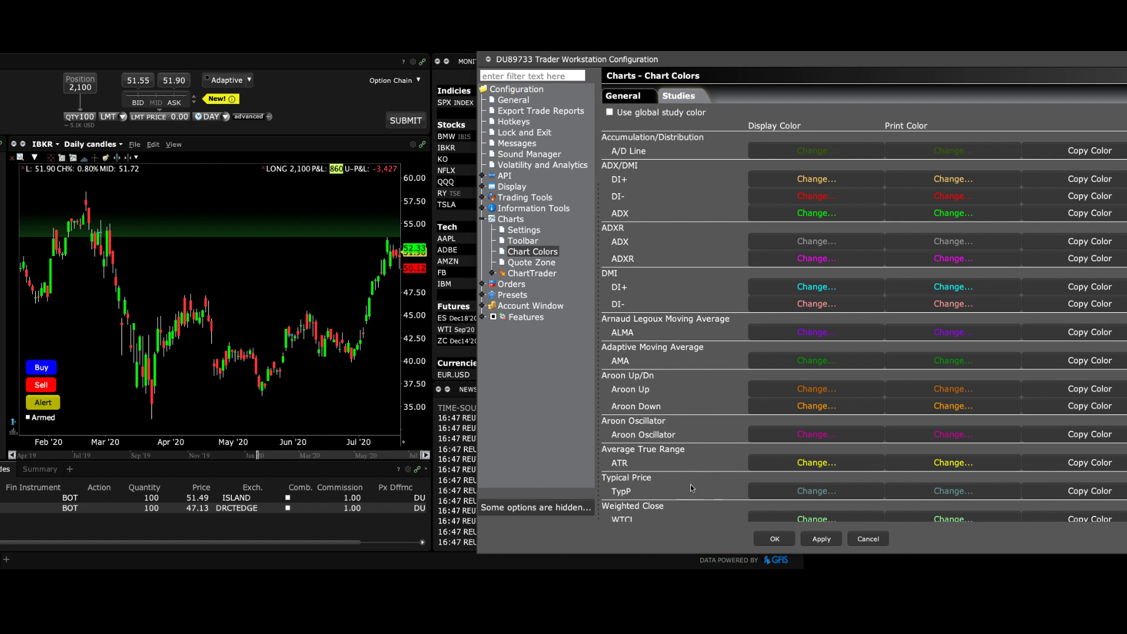
scroll(691, 484, "down", 3)
scroll(692, 489, "down", 4)
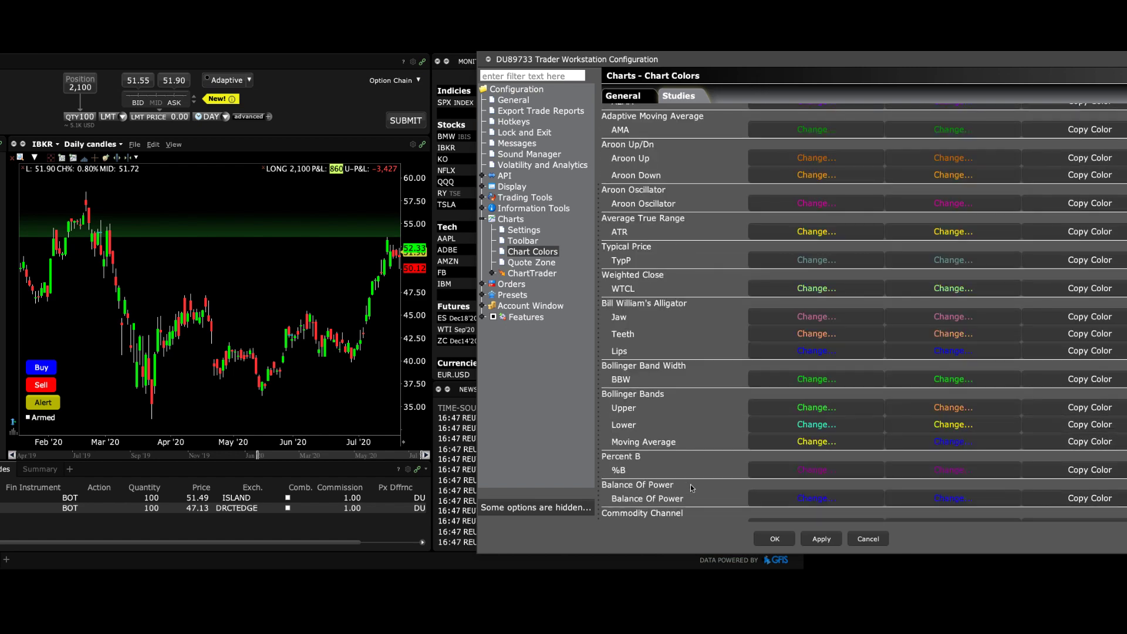
left_click(808, 409)
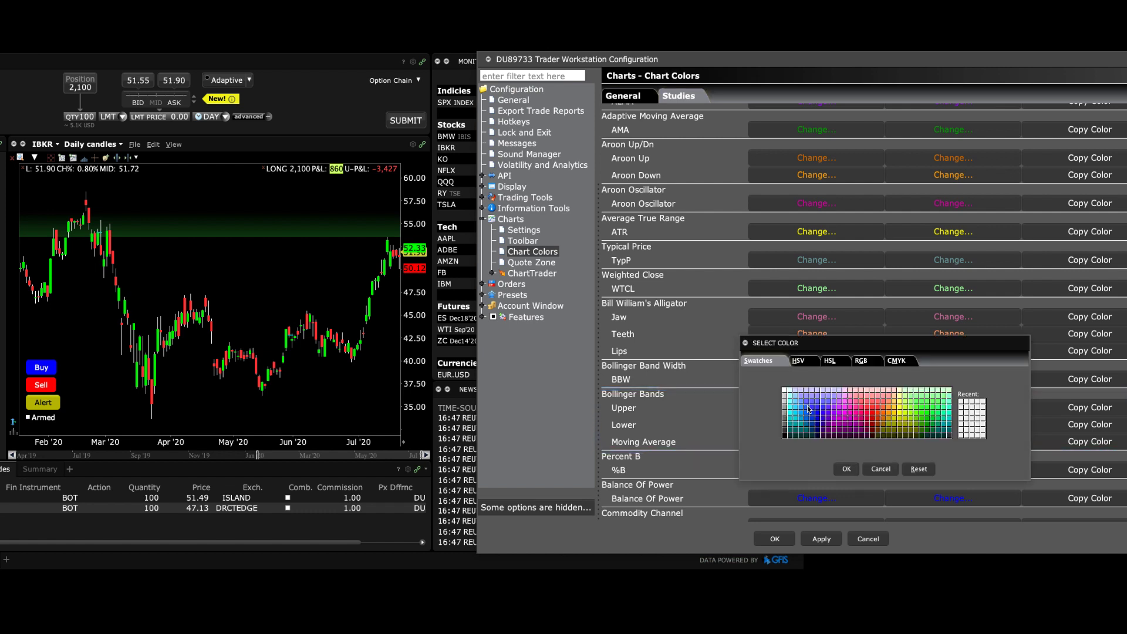
left_click(851, 472)
left_click(817, 540)
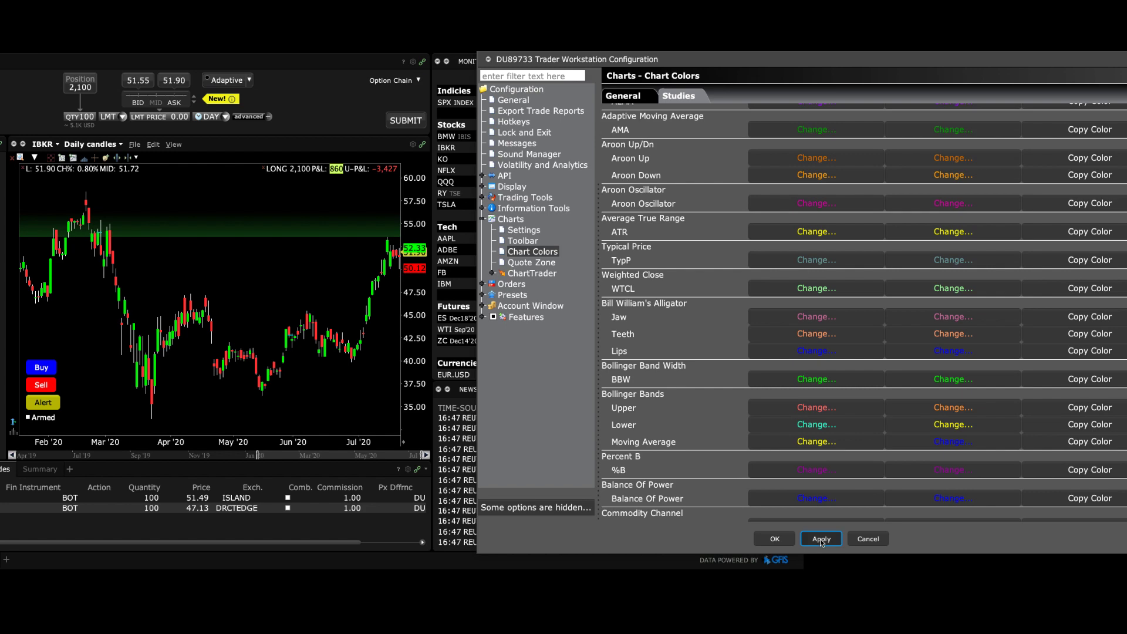
Add the Bollinger Bands moving average study to the IBKR daily candles chart.
left_click(19, 158)
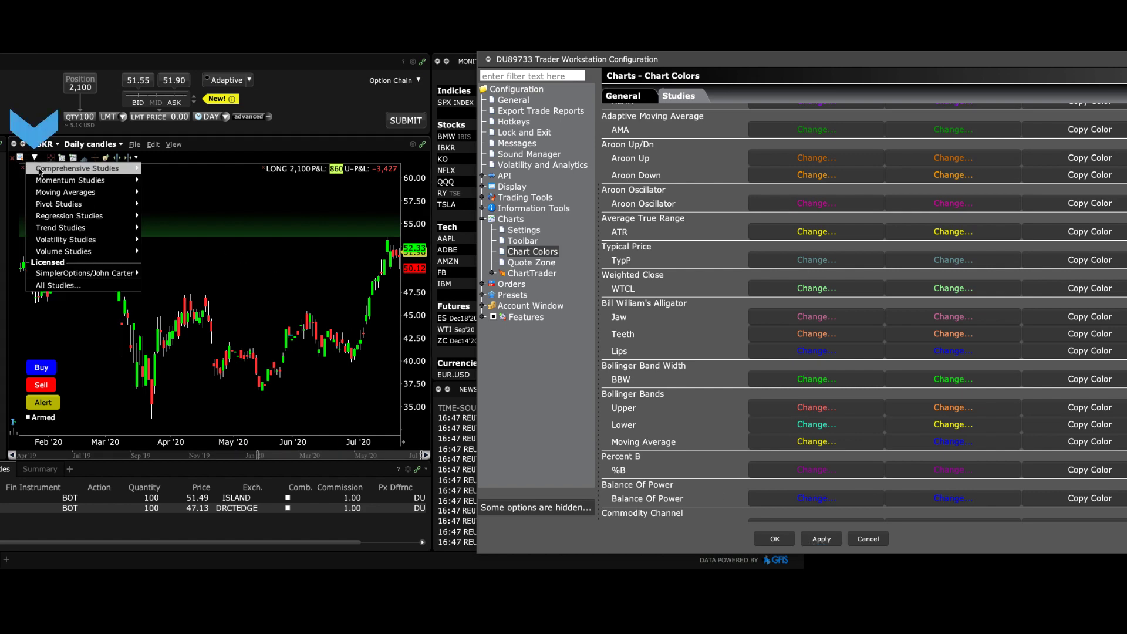
mouse_move(65, 192)
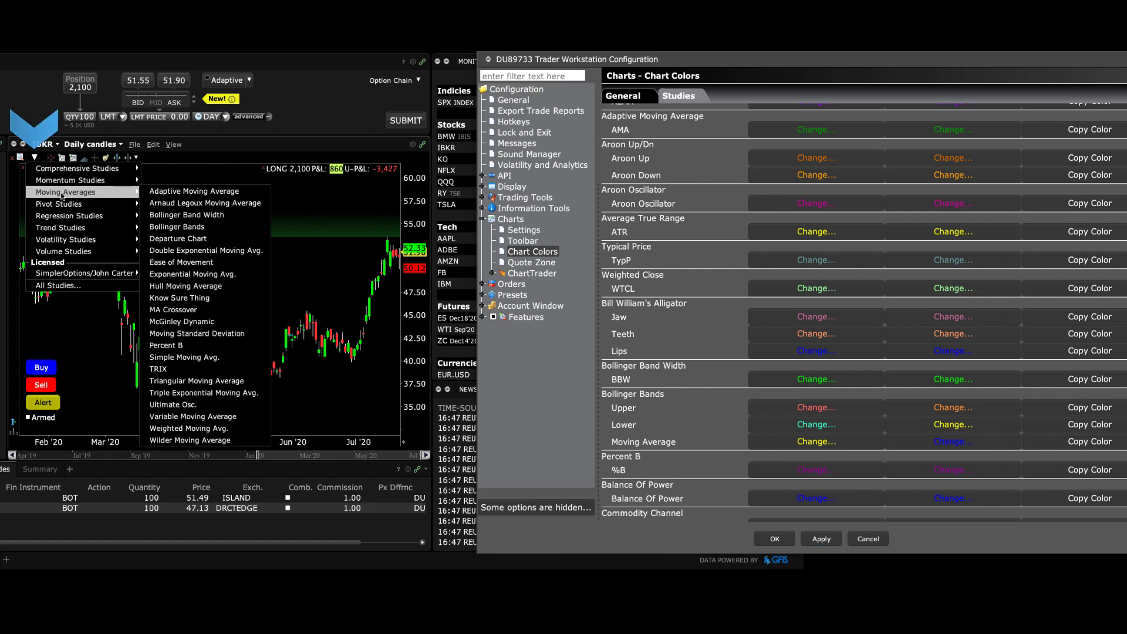
left_click(184, 226)
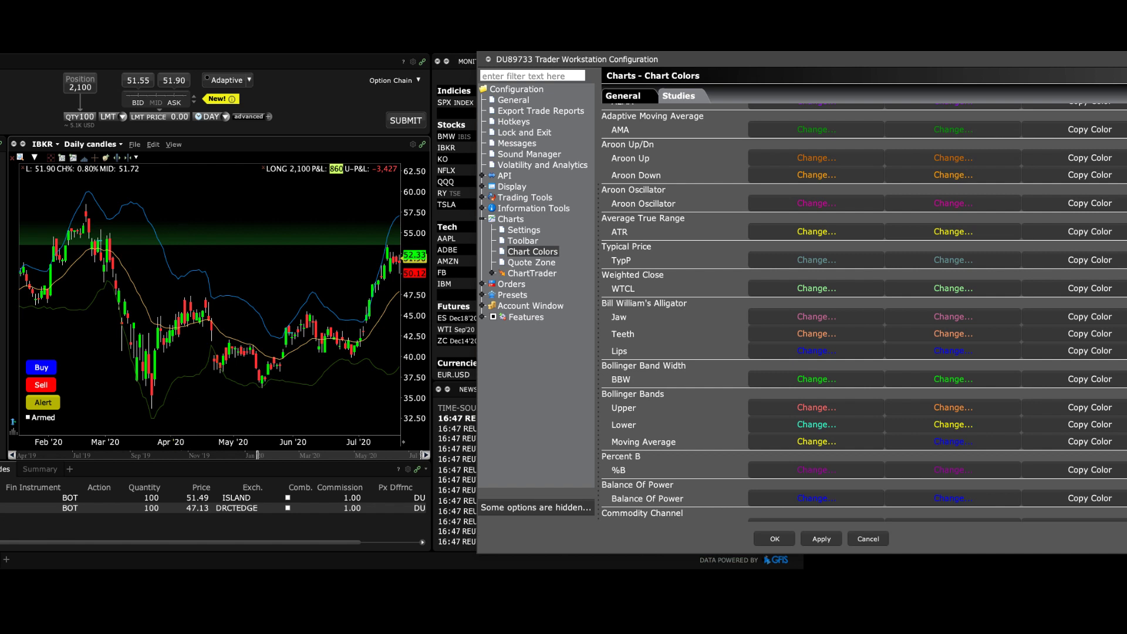
Set the price axis layout to Left in the chart settings and apply it.
left_click(542, 233)
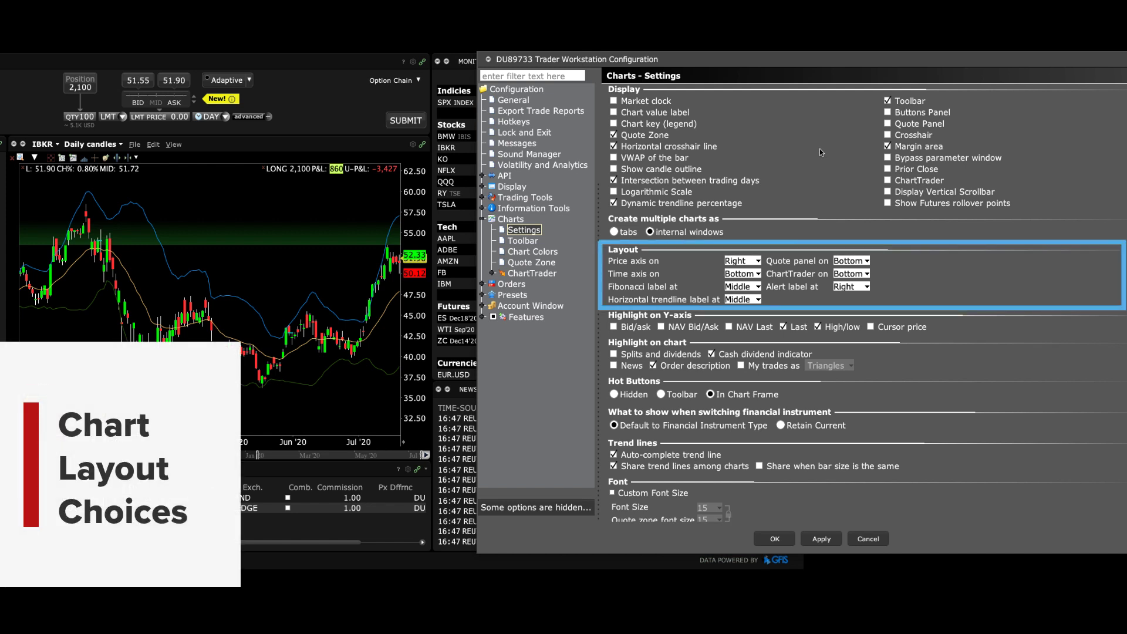
left_click(759, 262)
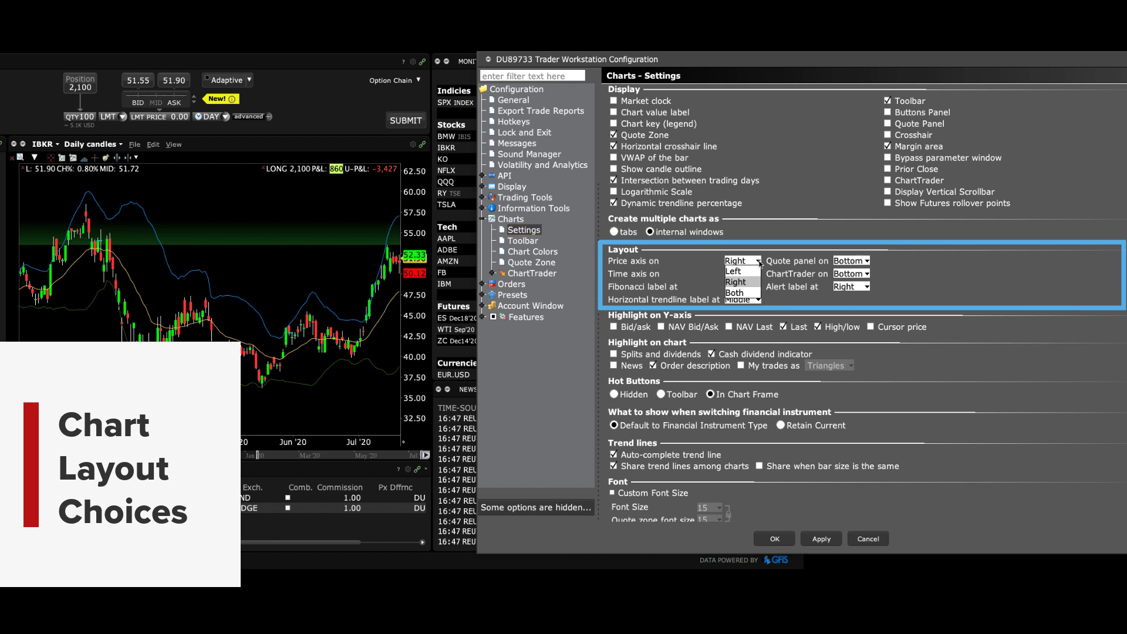
left_click(734, 271)
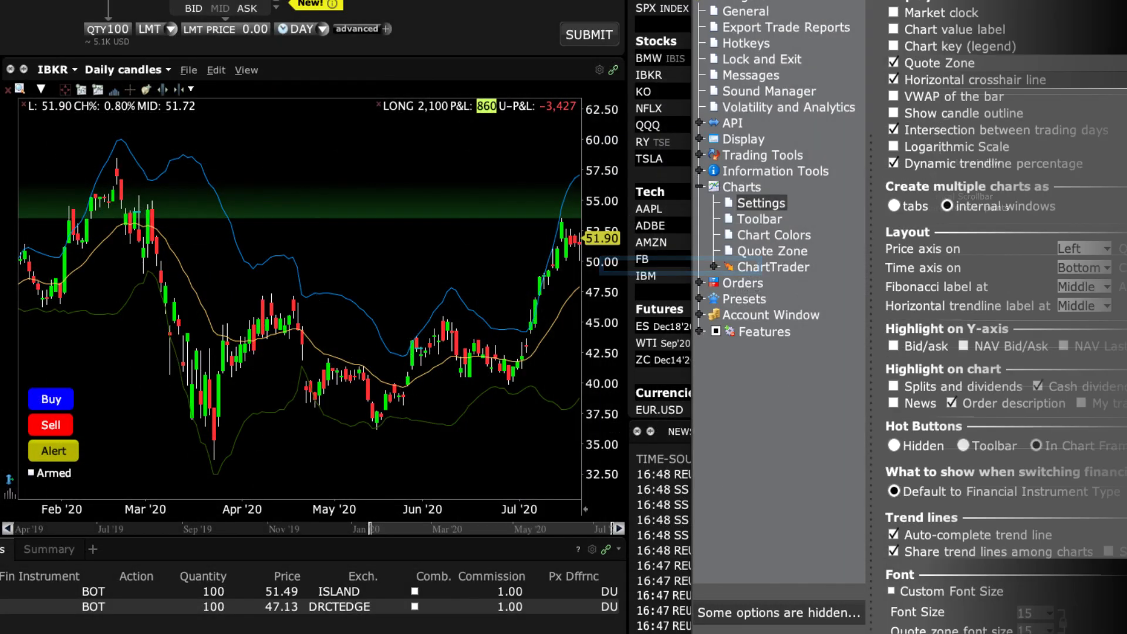
left_click(774, 543)
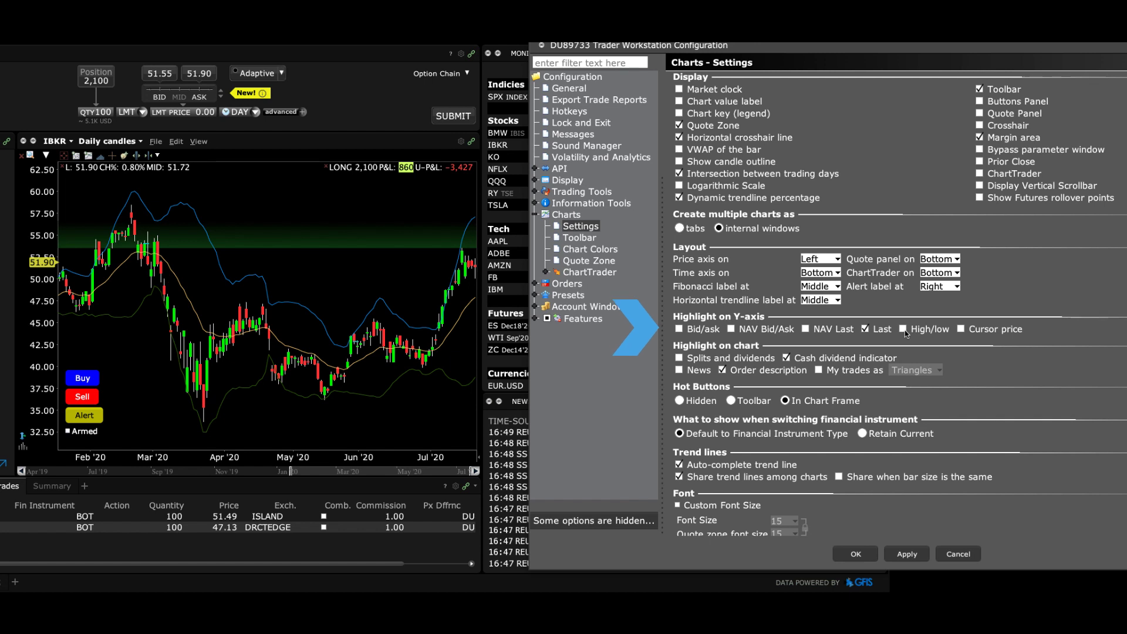
Enable the High/low highlight on the Y-axis and the Custom Font Size option in the chart settings.
left_click(903, 330)
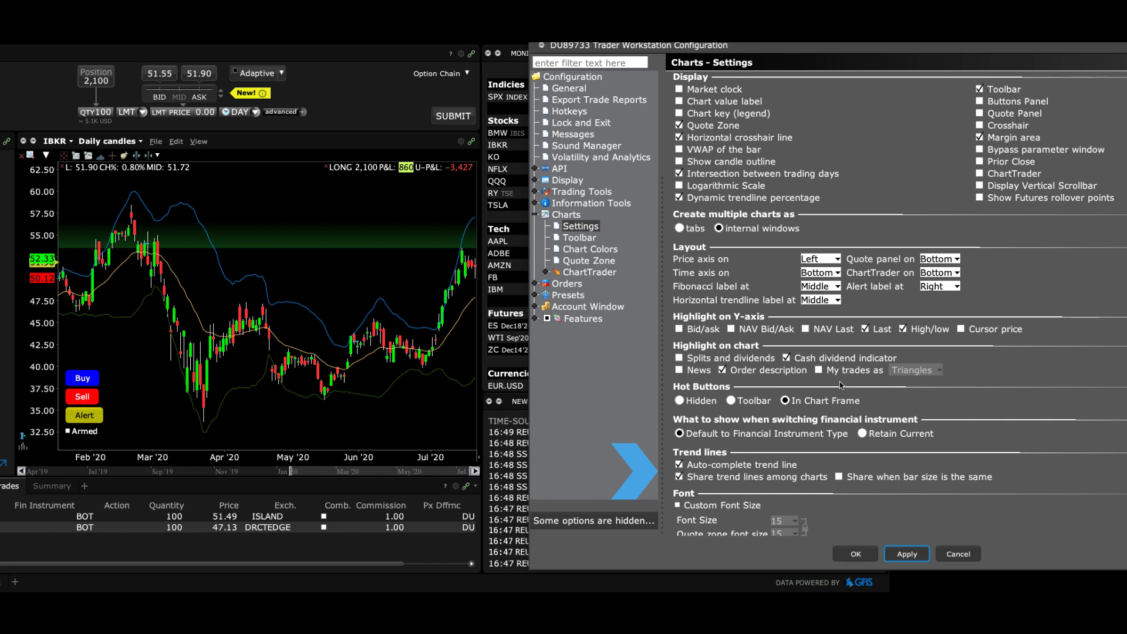
scroll(855, 481, "down", 3)
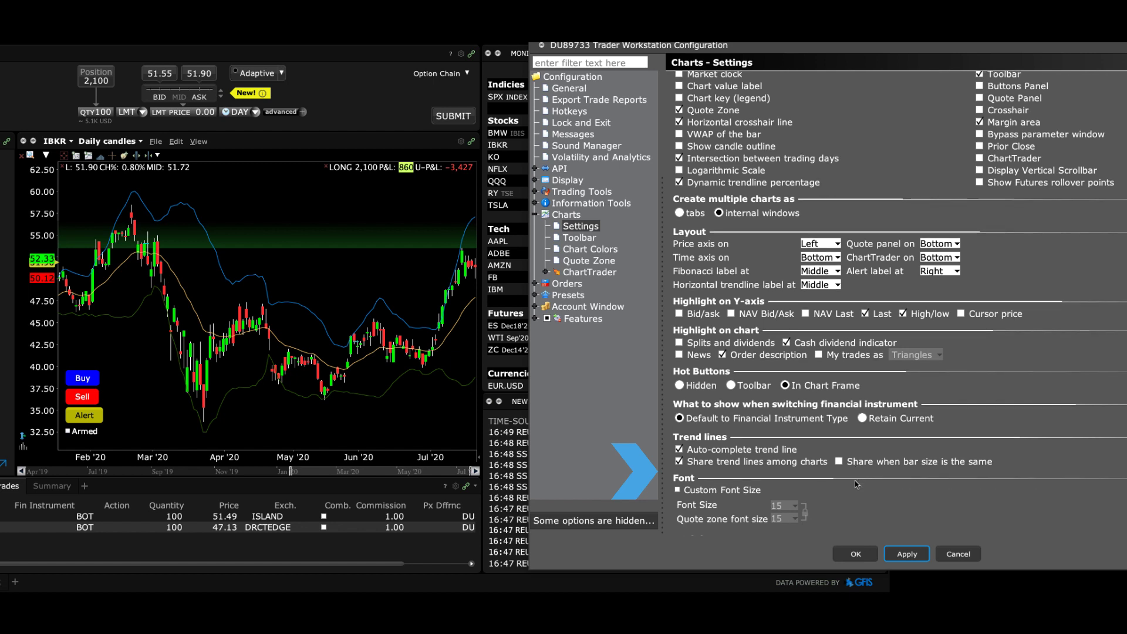
scroll(855, 480, "down", 2)
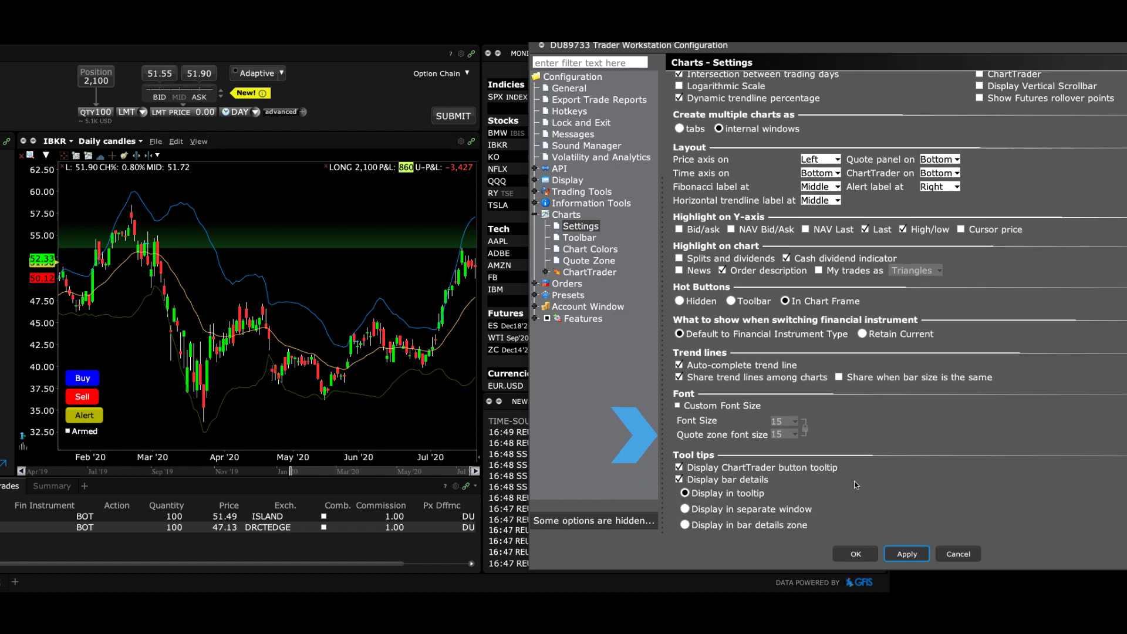
scroll(855, 481, "down", 1)
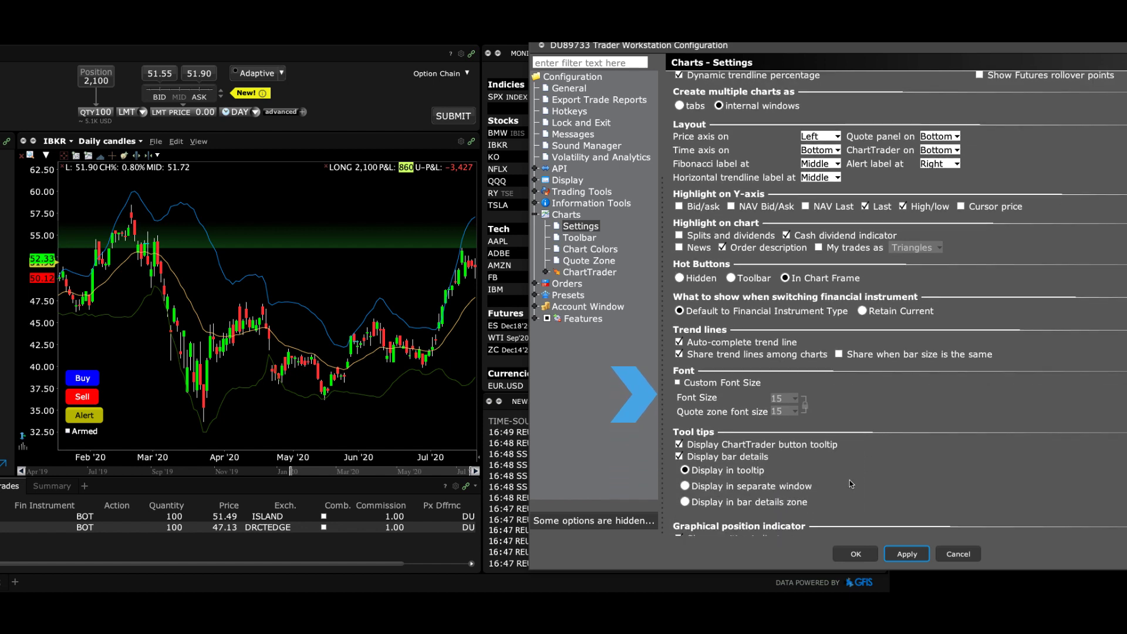
left_click(678, 383)
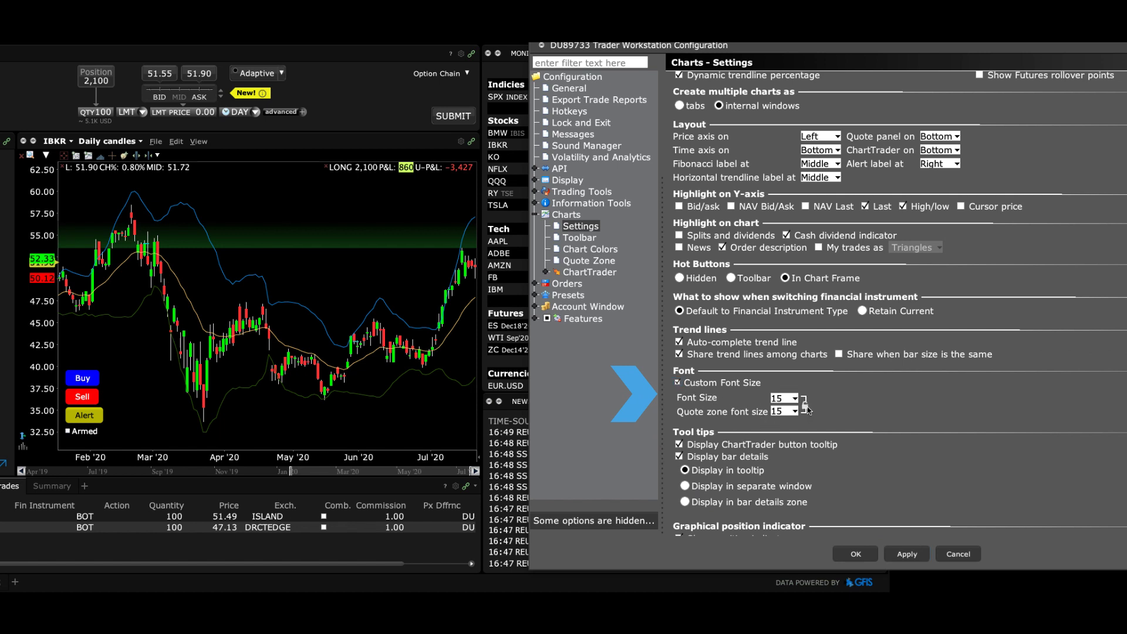
Set bar details to display in the bar details zone, apply it, and show the Bar Details Zone on the IBKR chart.
scroll(809, 414, "down", 3)
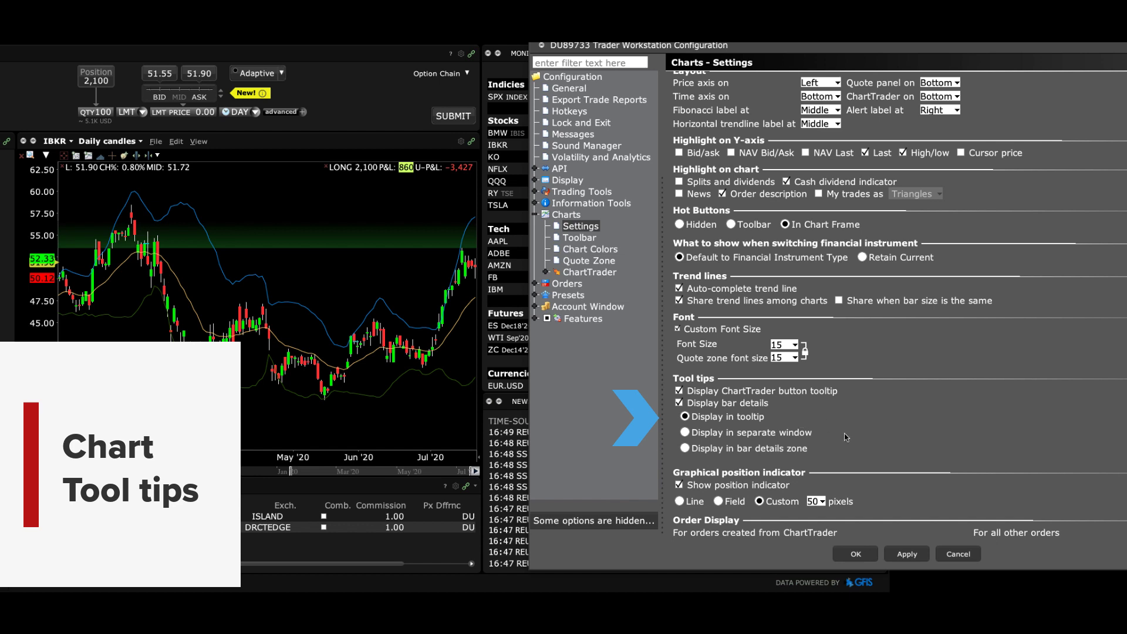
left_click(685, 432)
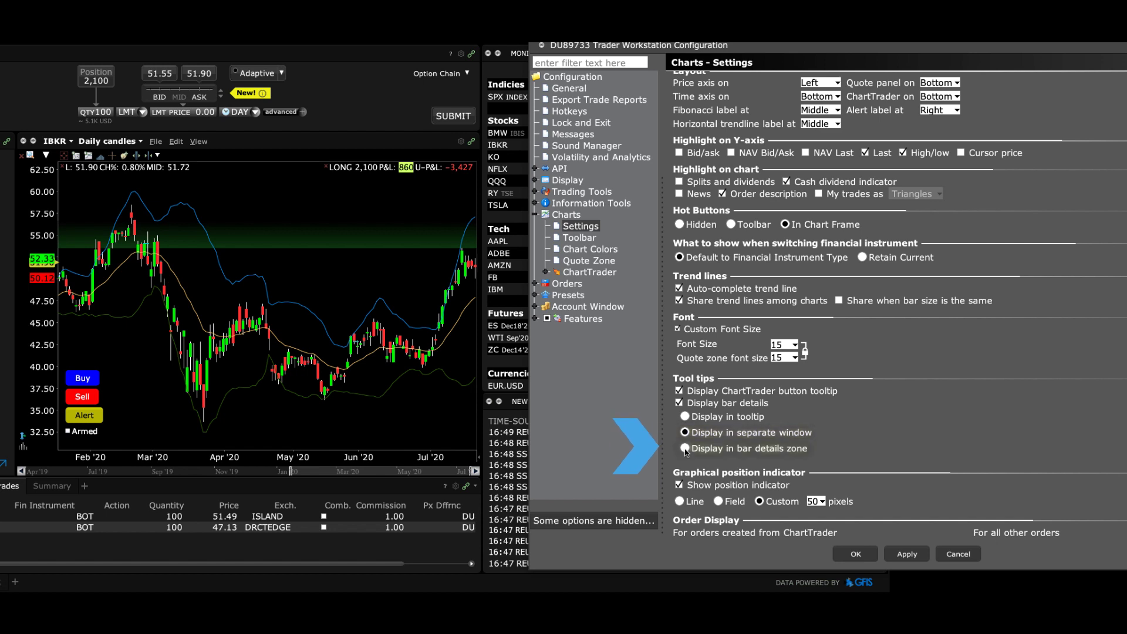
left_click(686, 449)
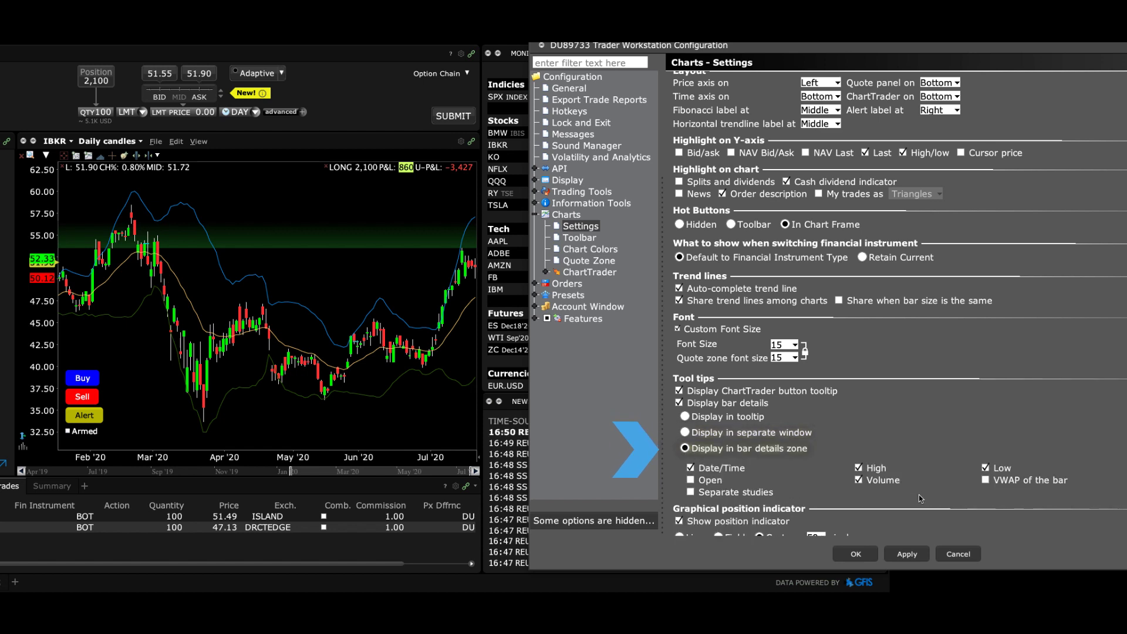
scroll(920, 497, "down", 1)
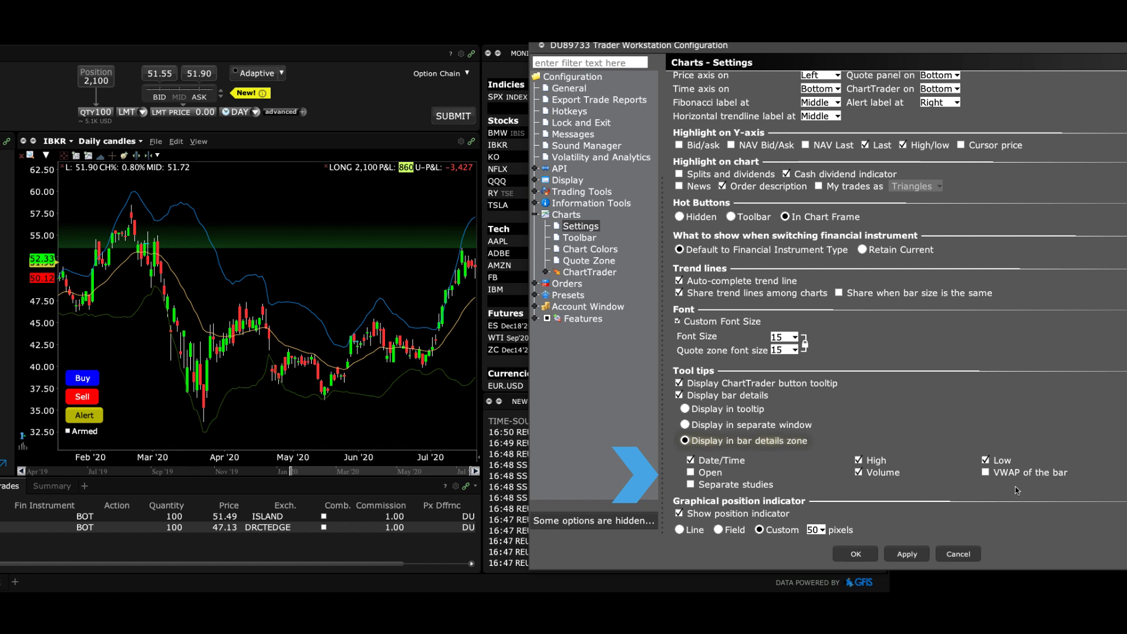
left_click(858, 472)
left_click(858, 472)
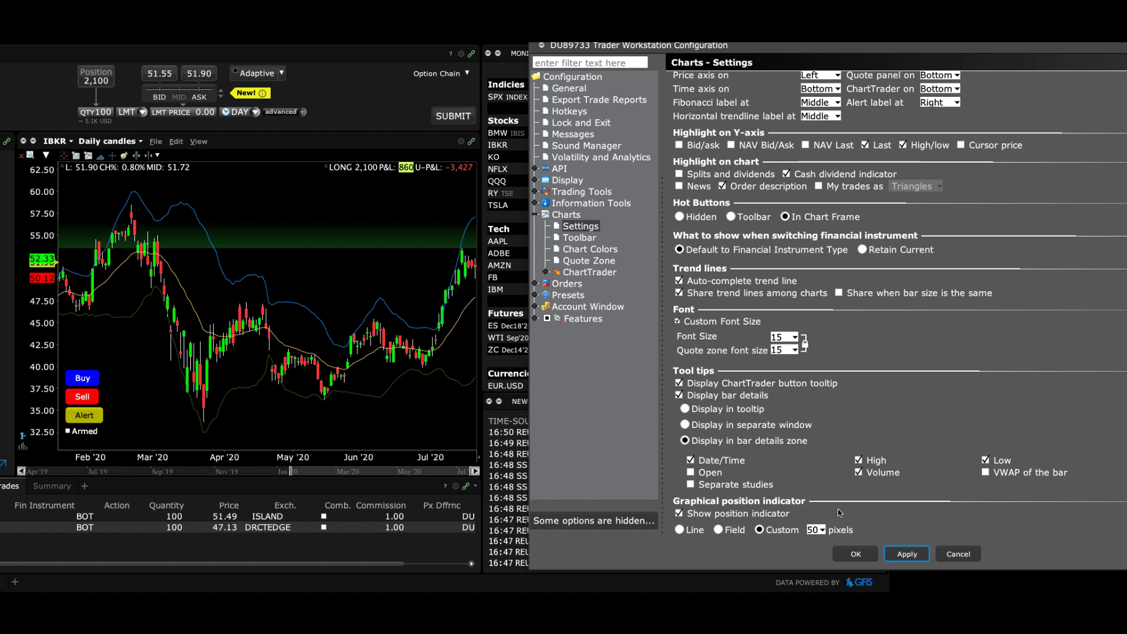
left_click(198, 141)
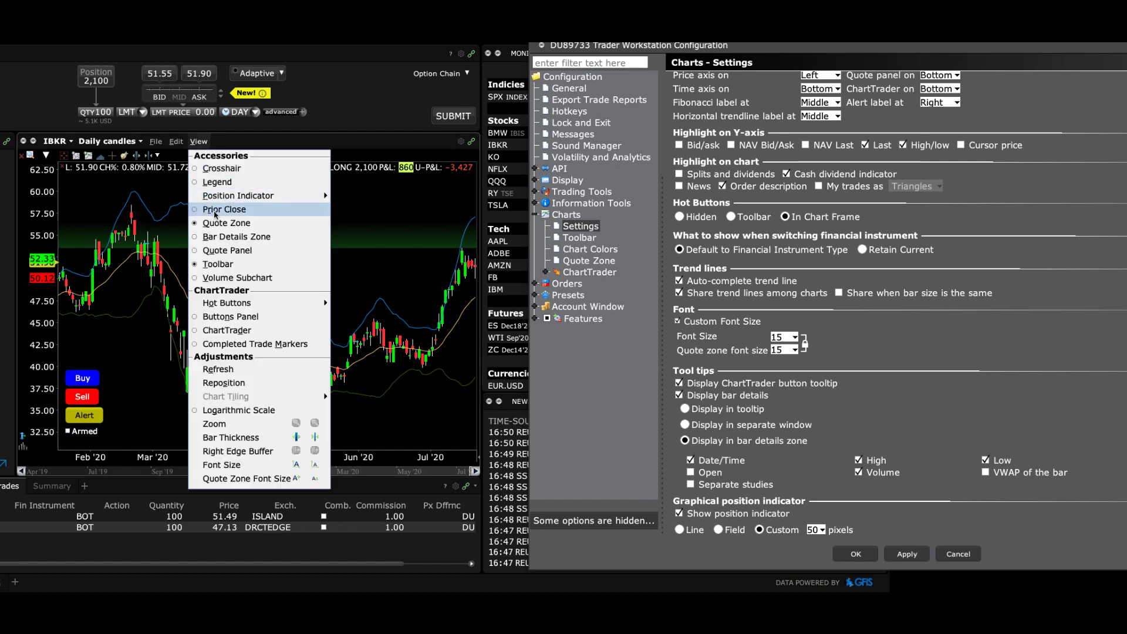
left_click(237, 237)
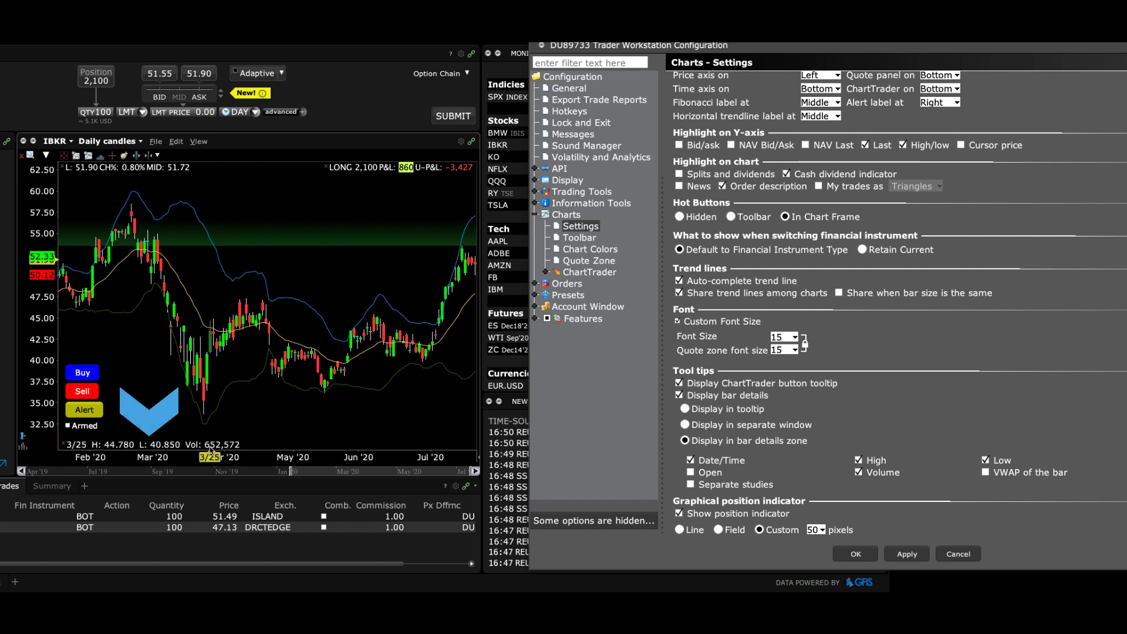
Set bar details to display in a tooltip, apply it, and inspect a candle on the chart.
left_click(686, 409)
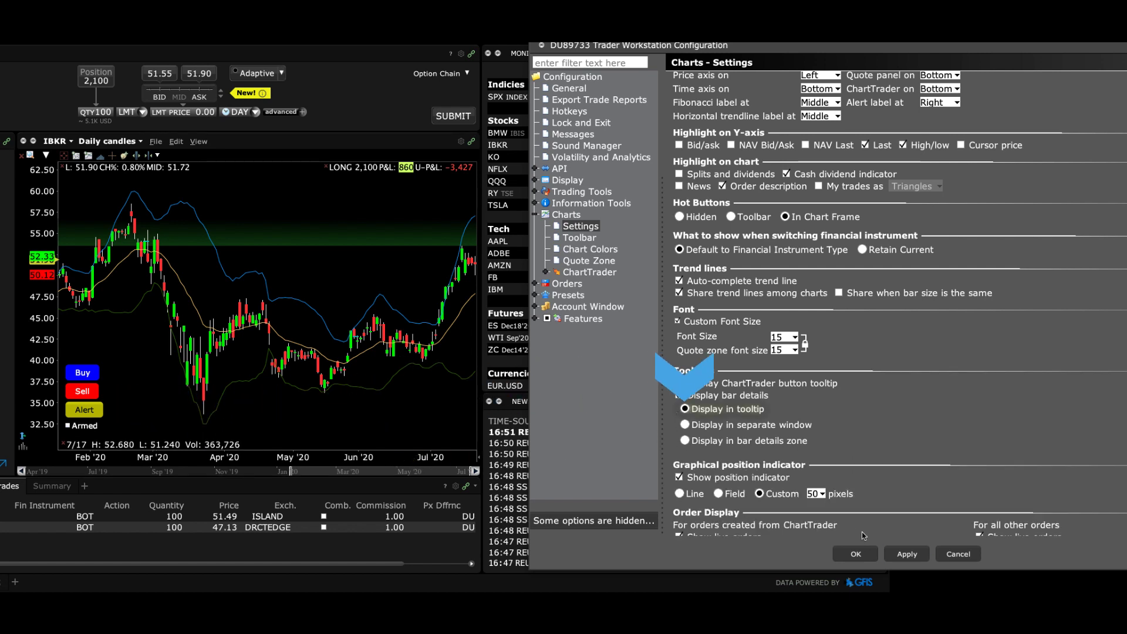
left_click(906, 552)
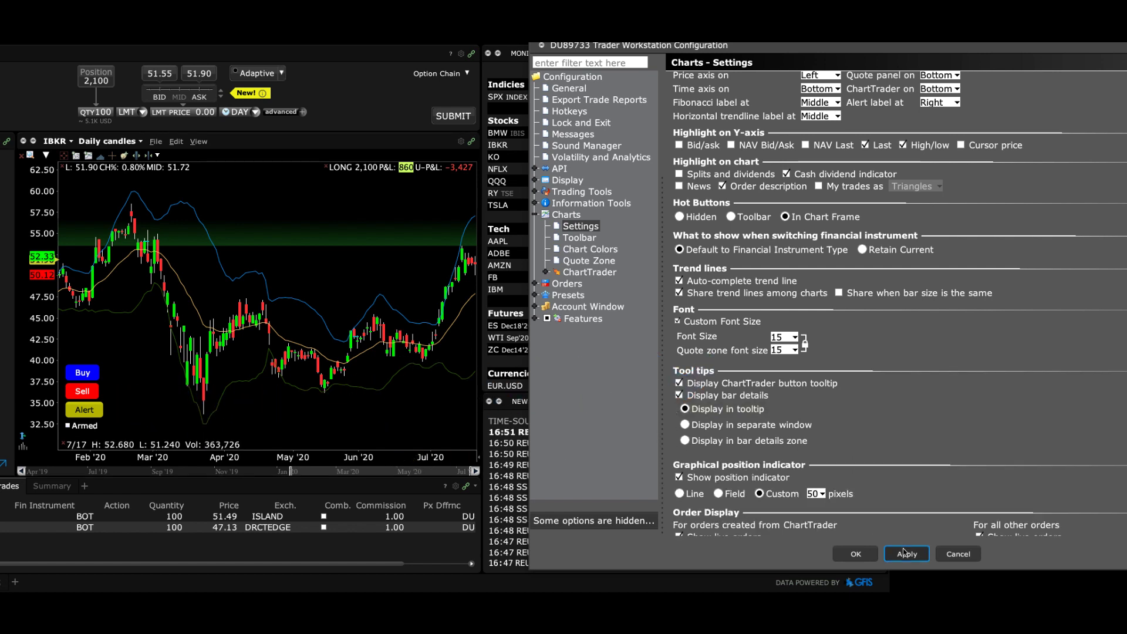
left_click(352, 348)
mouse_move(353, 349)
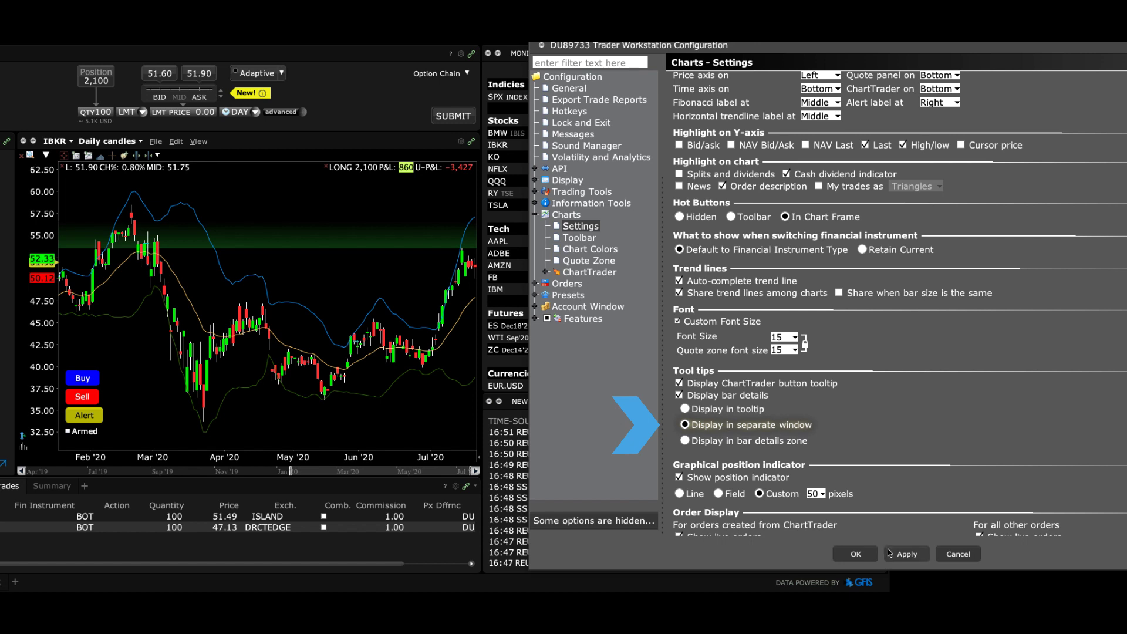
Apply displaying bar details in a separate window and inspect a candle on the chart.
left_click(907, 554)
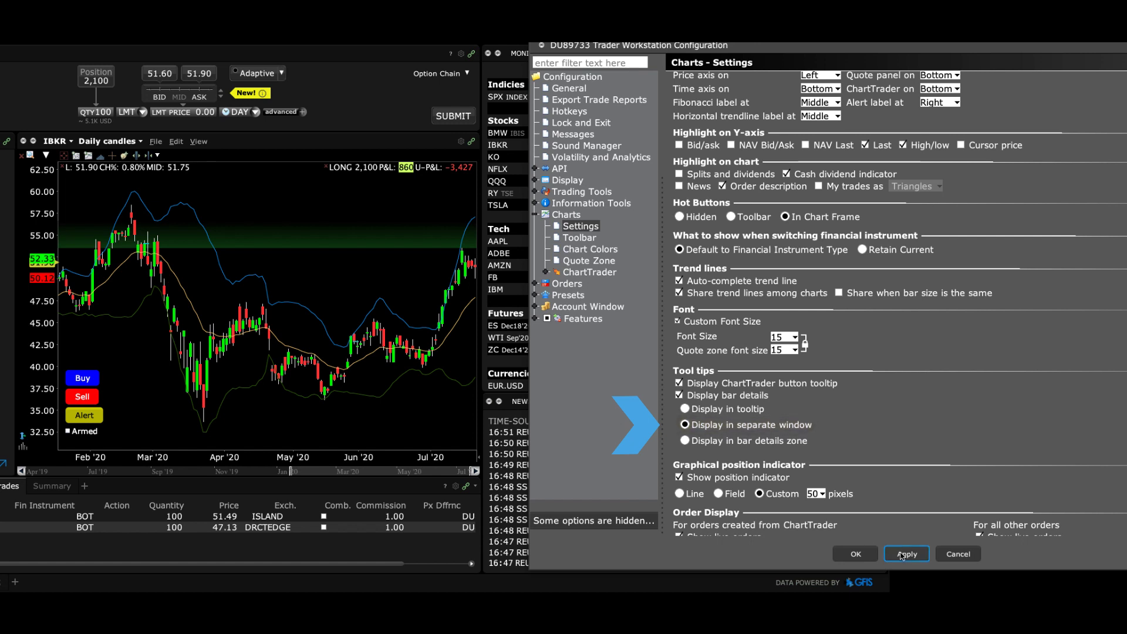
left_click(241, 313)
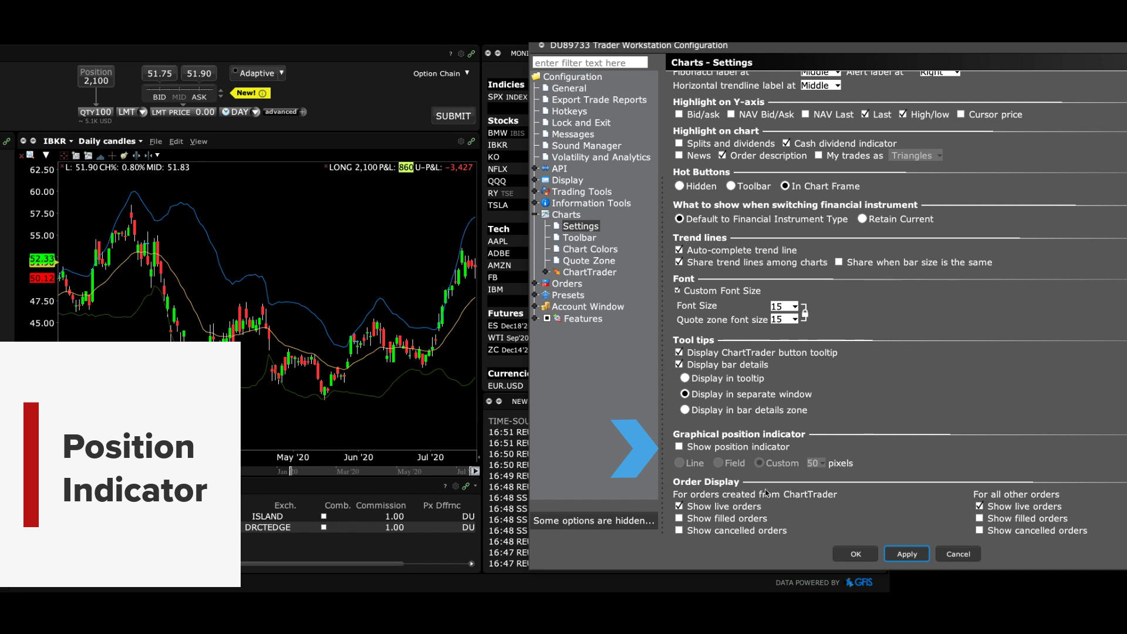
Enable the graphical position indicator, set it to Custom at 50 pixels, and apply the change.
left_click(680, 448)
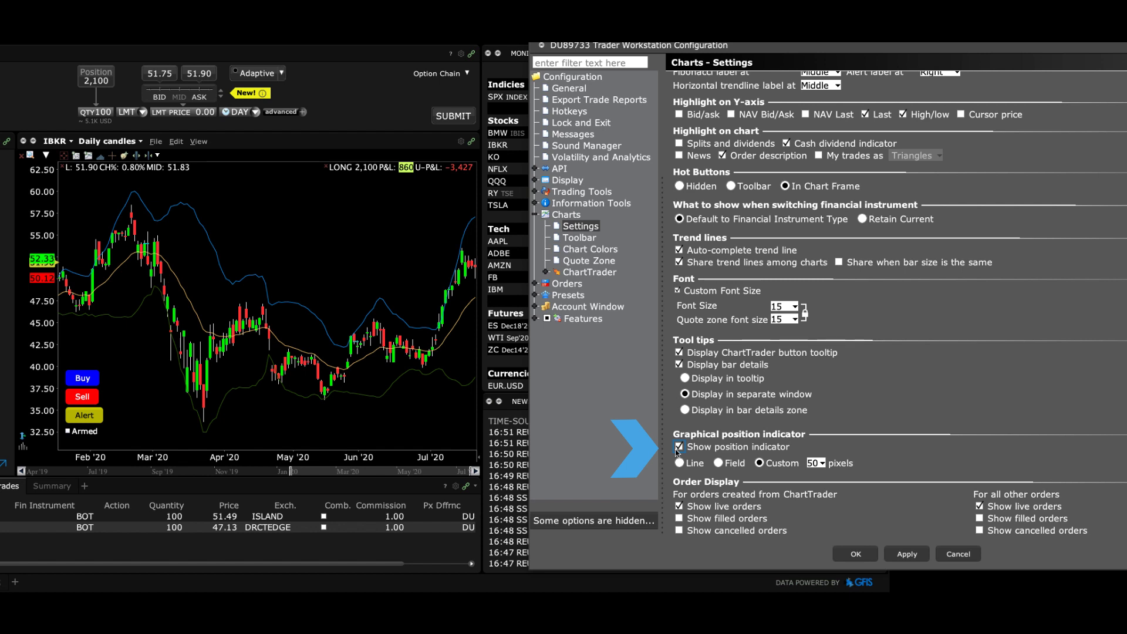
left_click(681, 464)
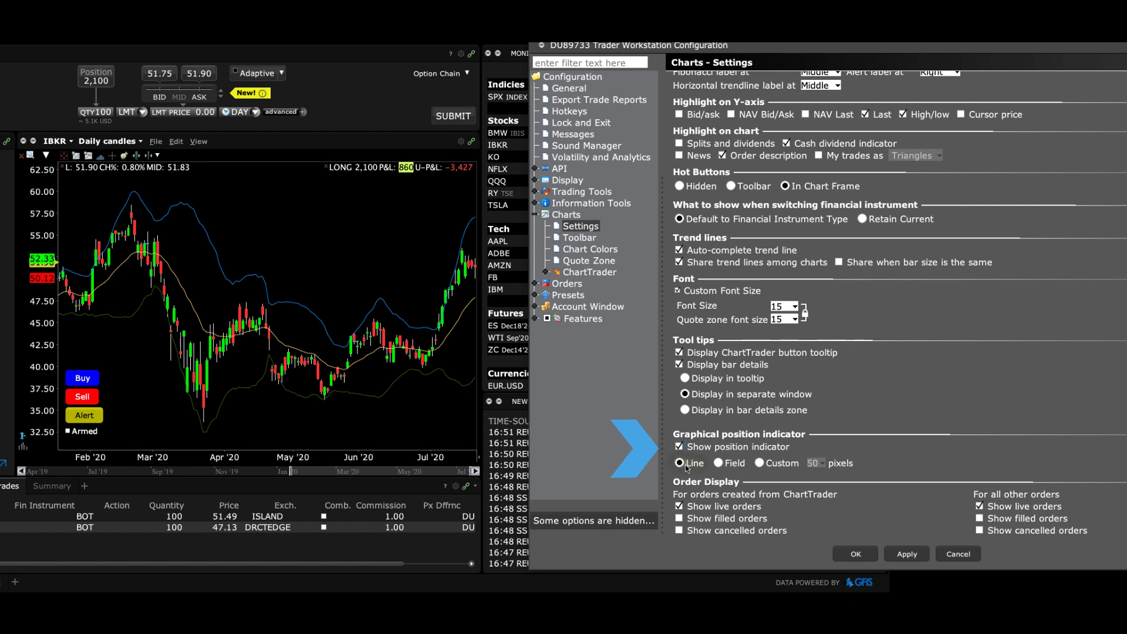
left_click(718, 464)
left_click(763, 466)
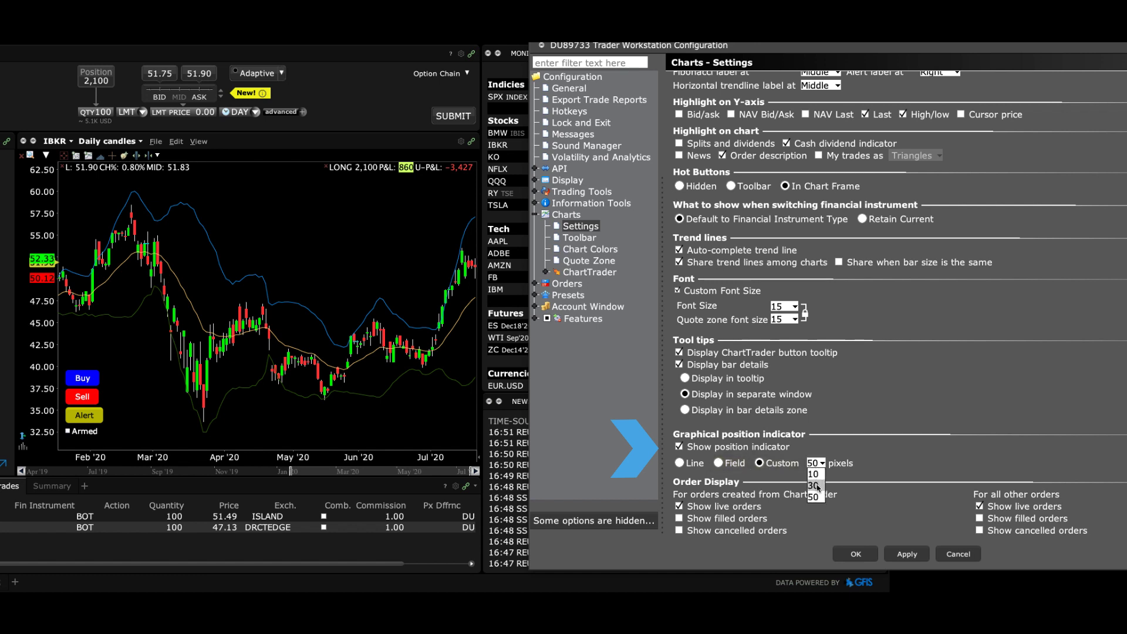
left_click(907, 554)
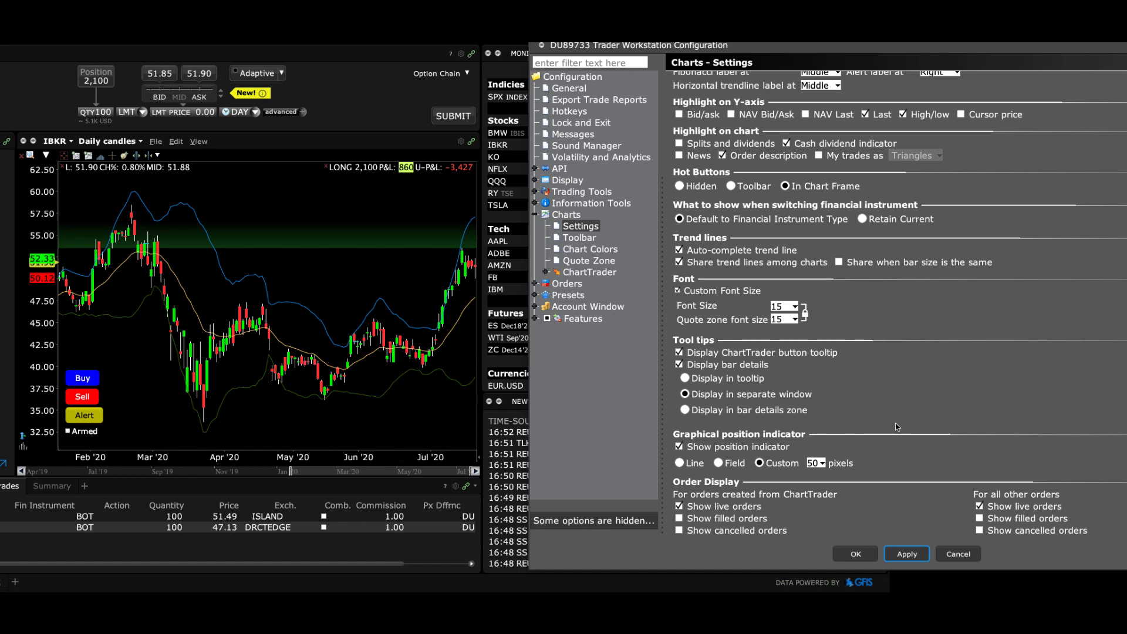
Review the Order Display and Miscellaneous chart settings, then save and close the configuration.
scroll(896, 423, "down", 5)
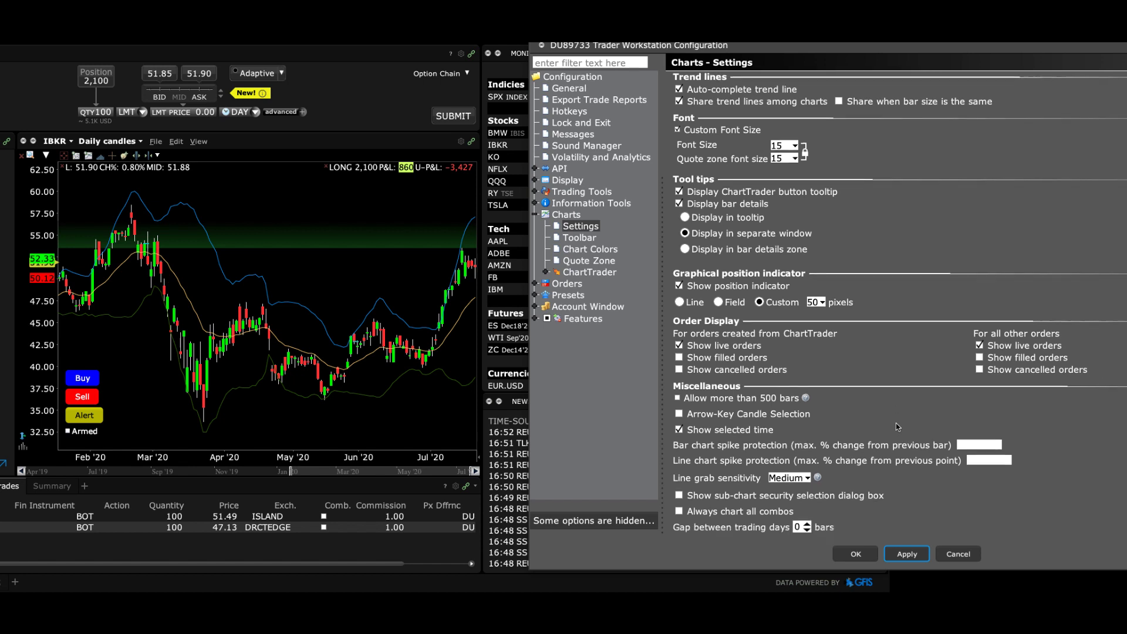
scroll(896, 424, "down", 2)
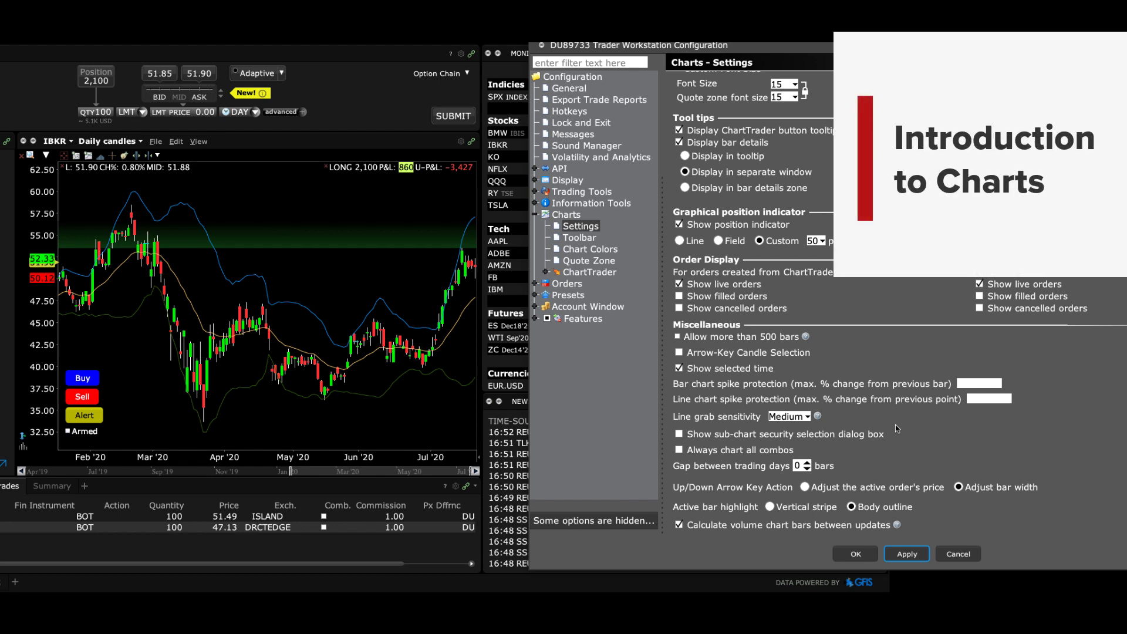
left_click(851, 557)
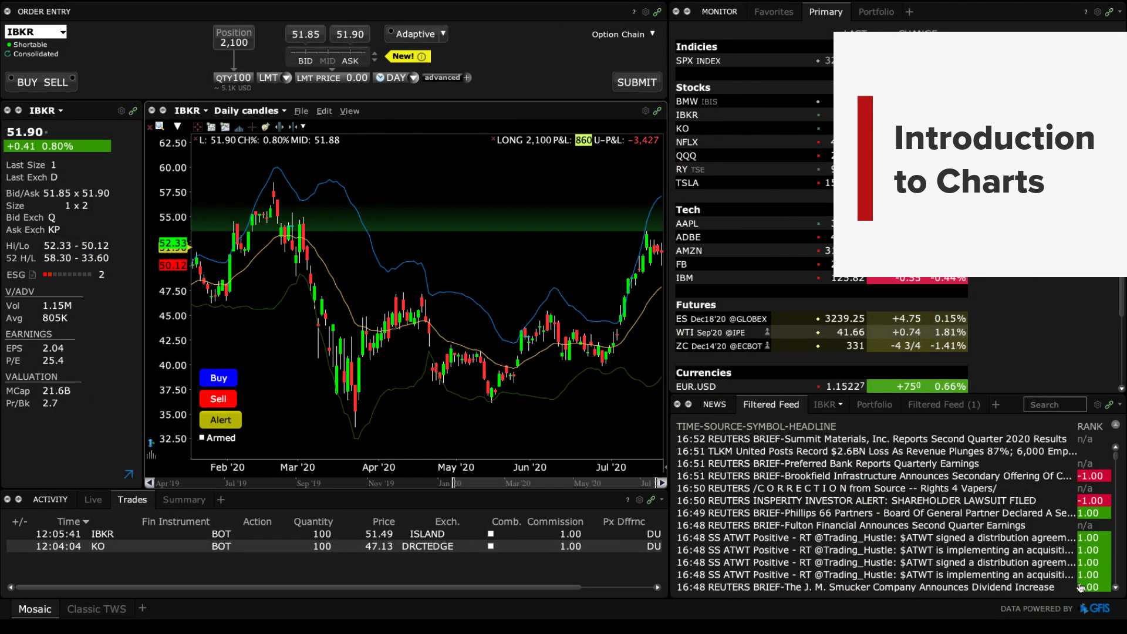
Open the IBKR chart's editing options.
left_click(324, 111)
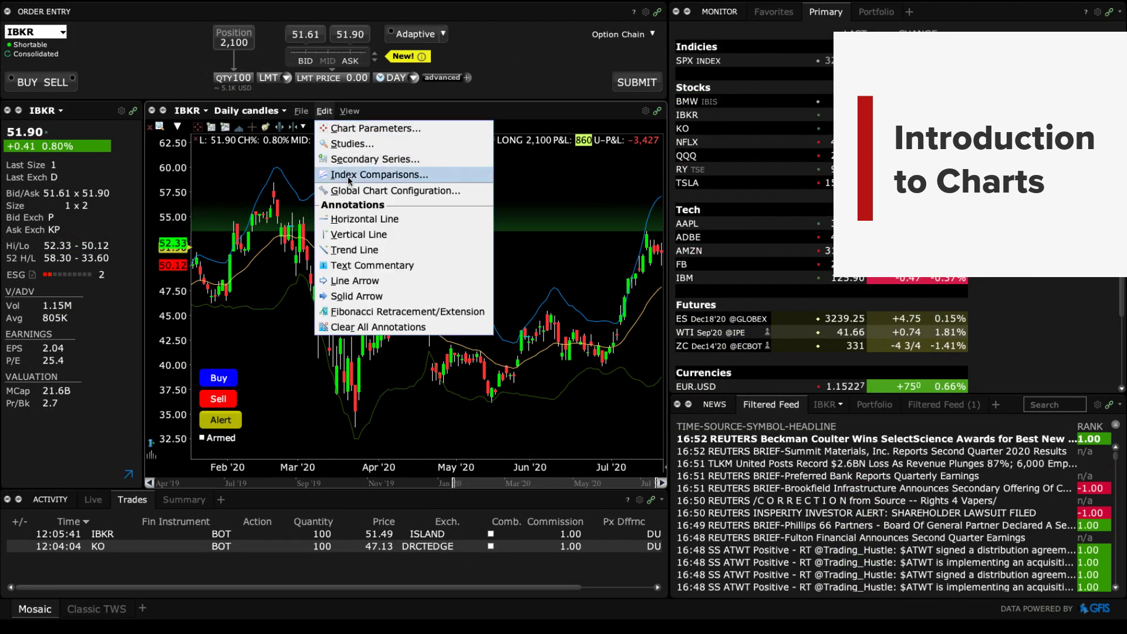